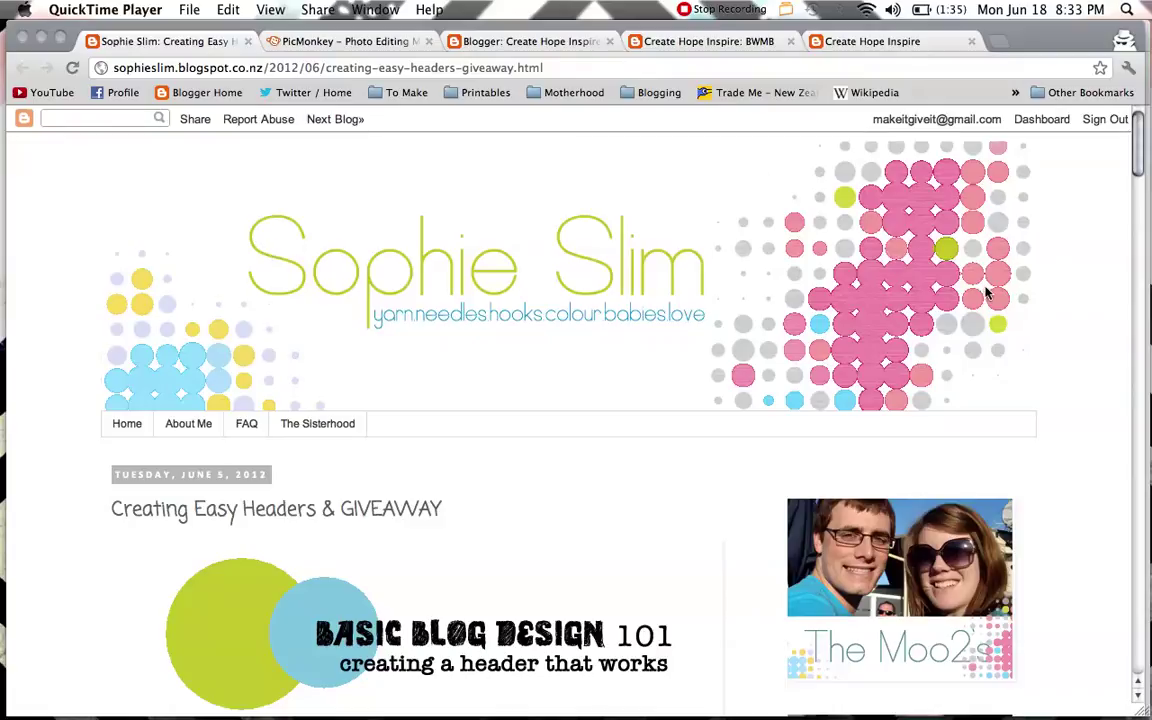
Scroll through the current browser page and make the browser window active
scroll(1078, 294, "down", 3)
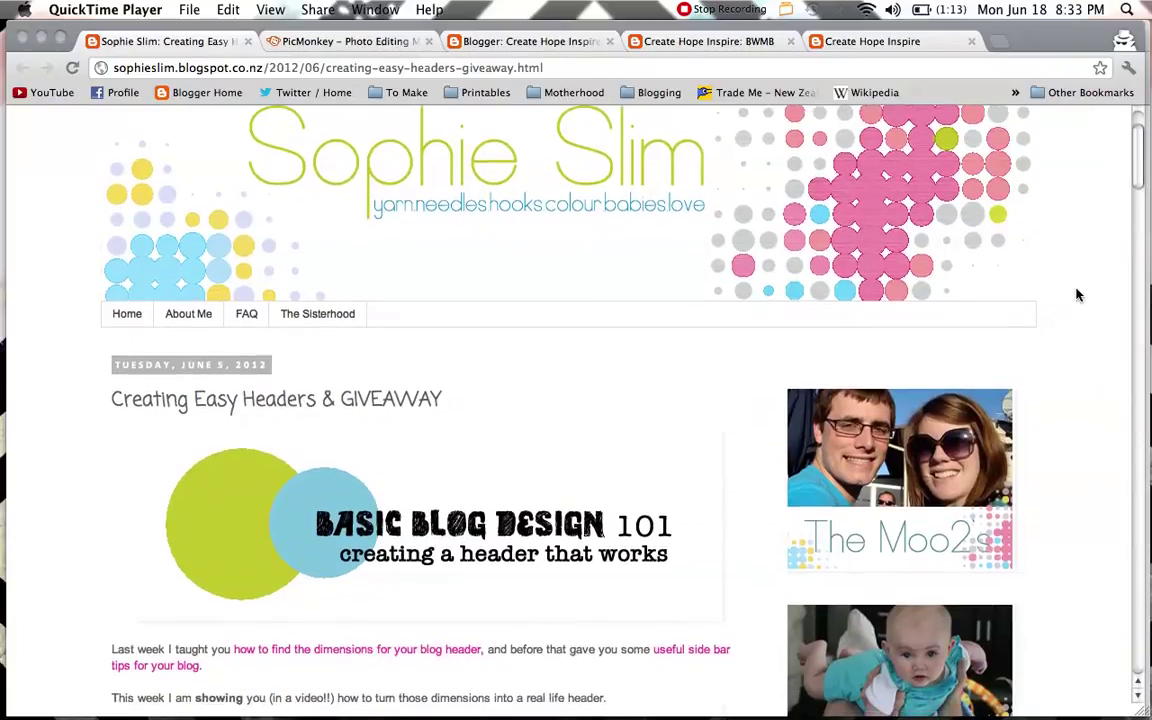
scroll(1078, 294, "down", 2)
scroll(1078, 294, "down", 2)
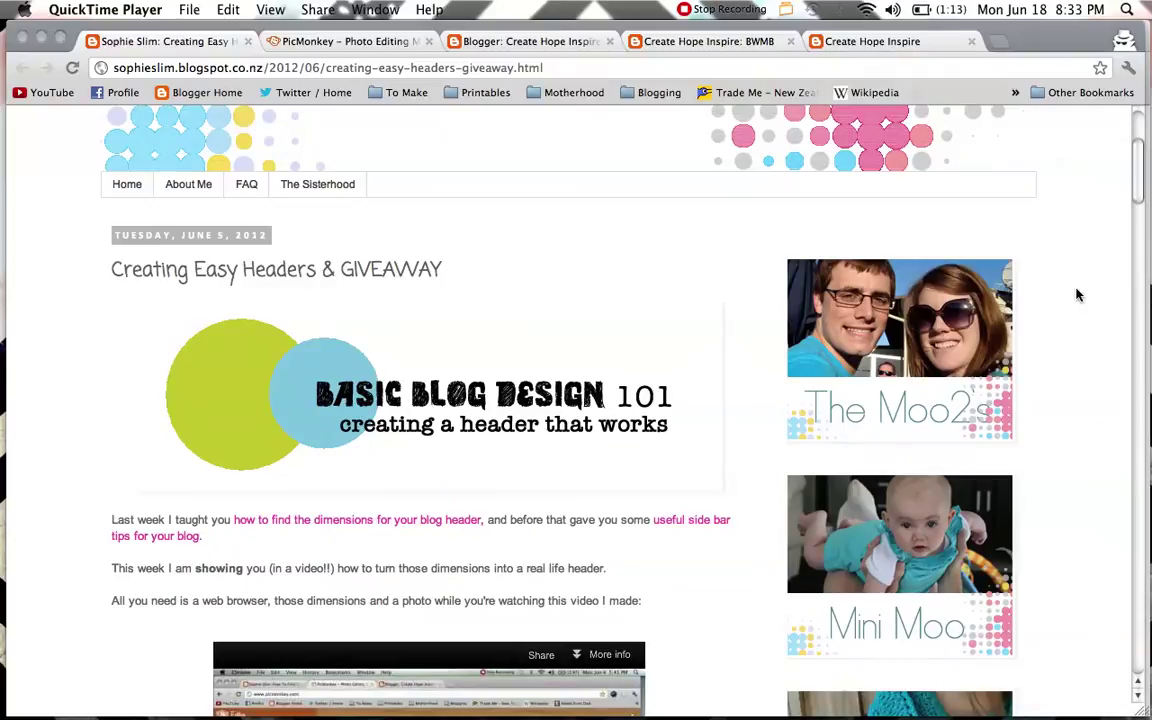
scroll(1078, 294, "down", 3)
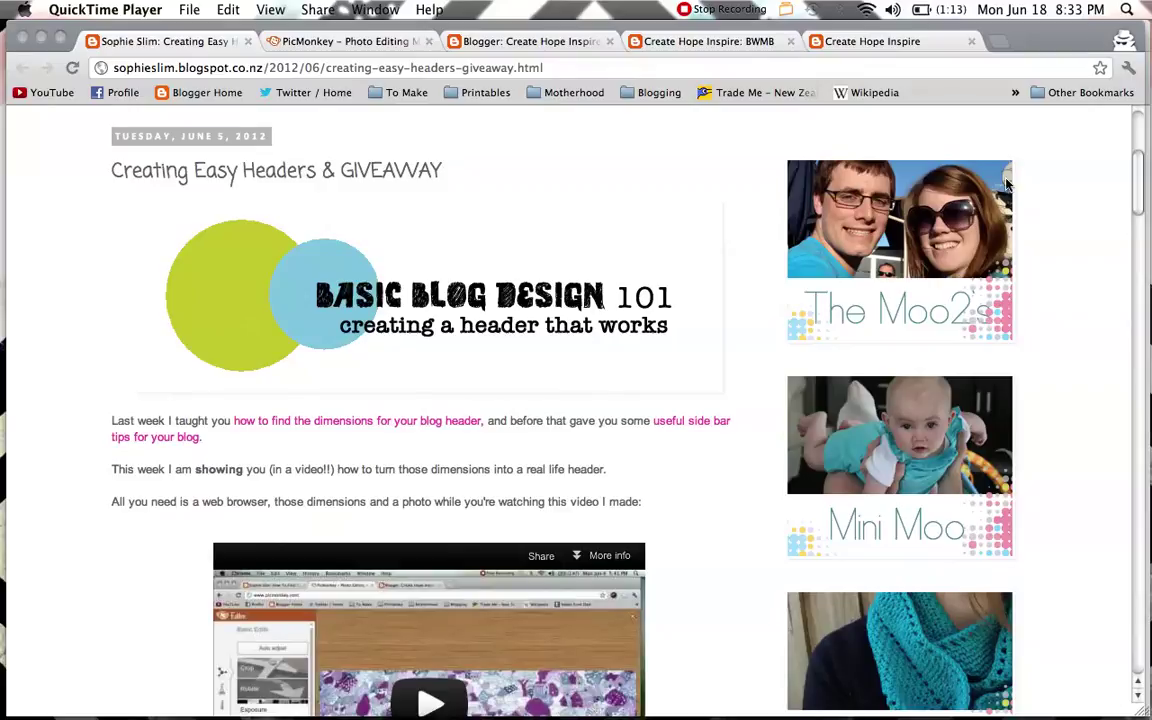
scroll(1007, 184, "down", 5)
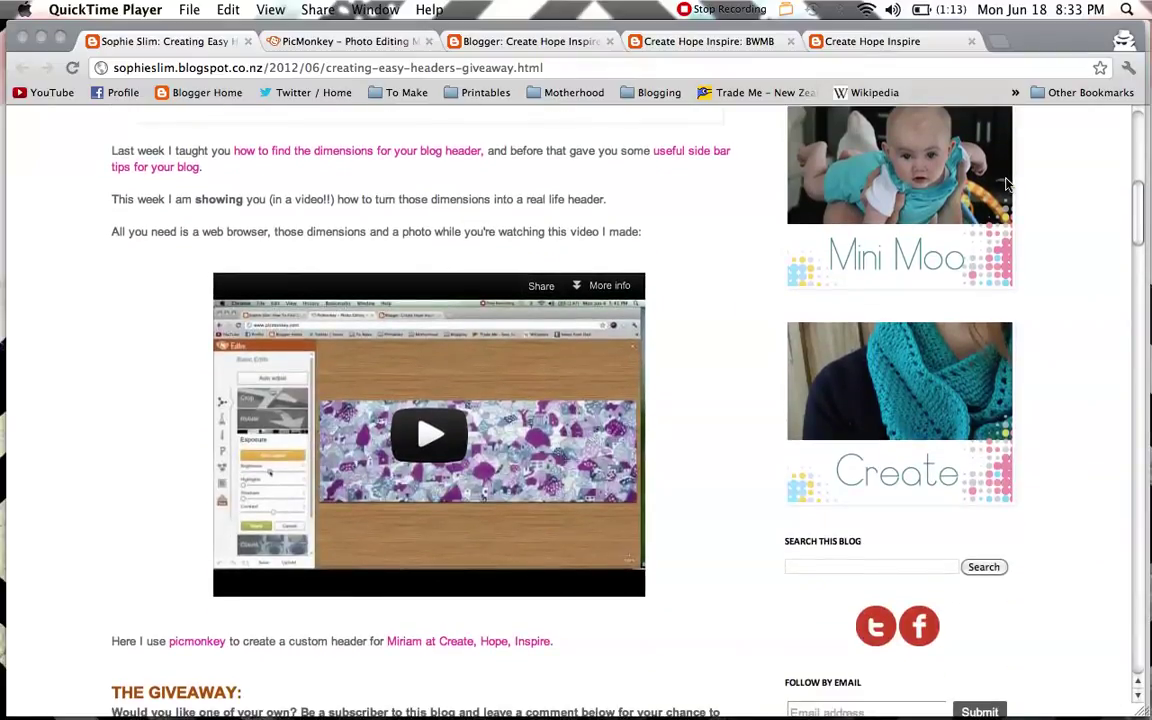
scroll(1007, 184, "down", 6)
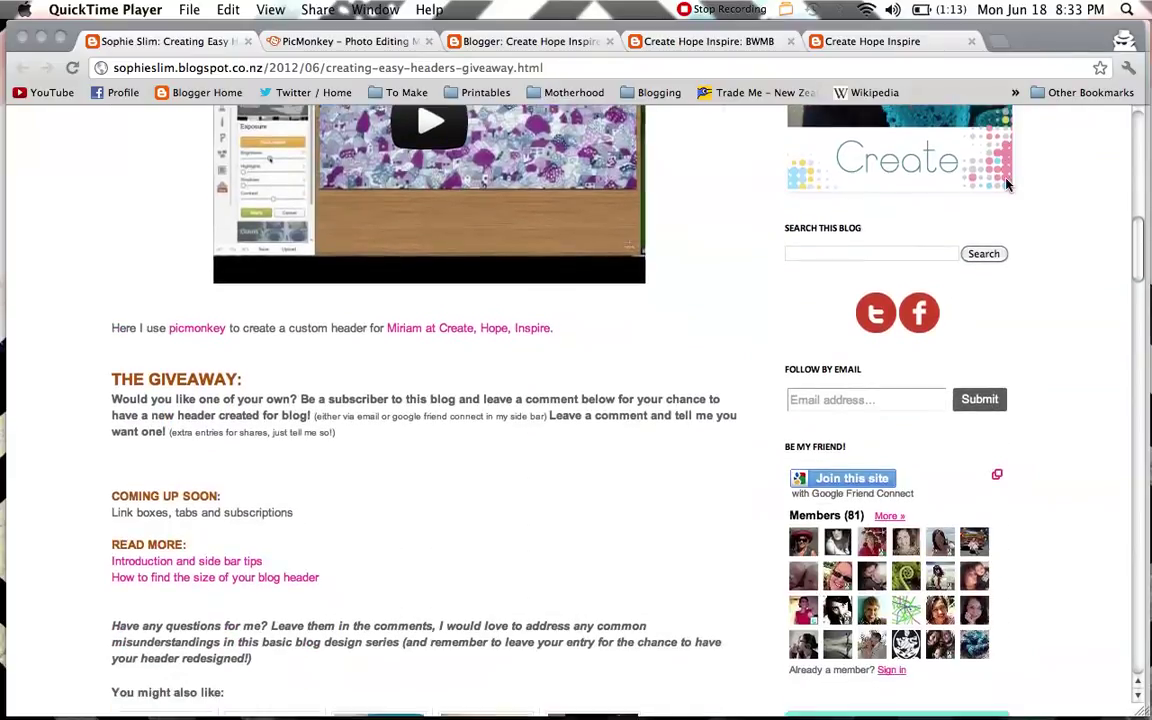
scroll(1038, 181, "down", 15)
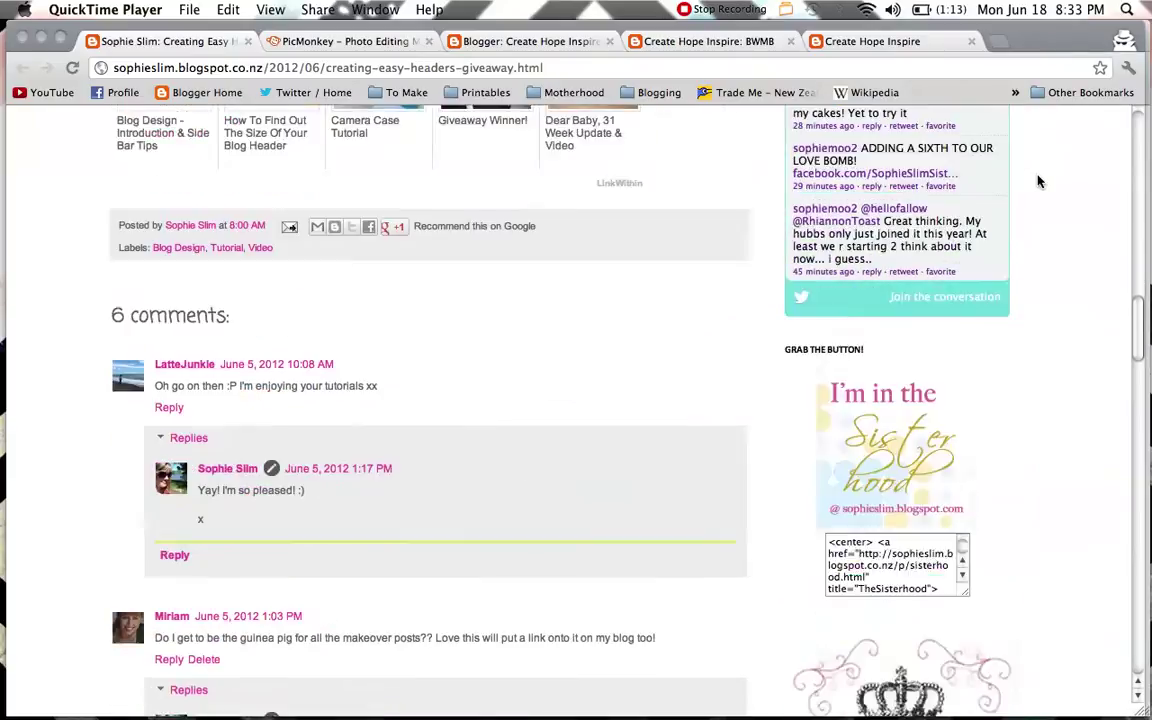
scroll(1037, 180, "up", 3)
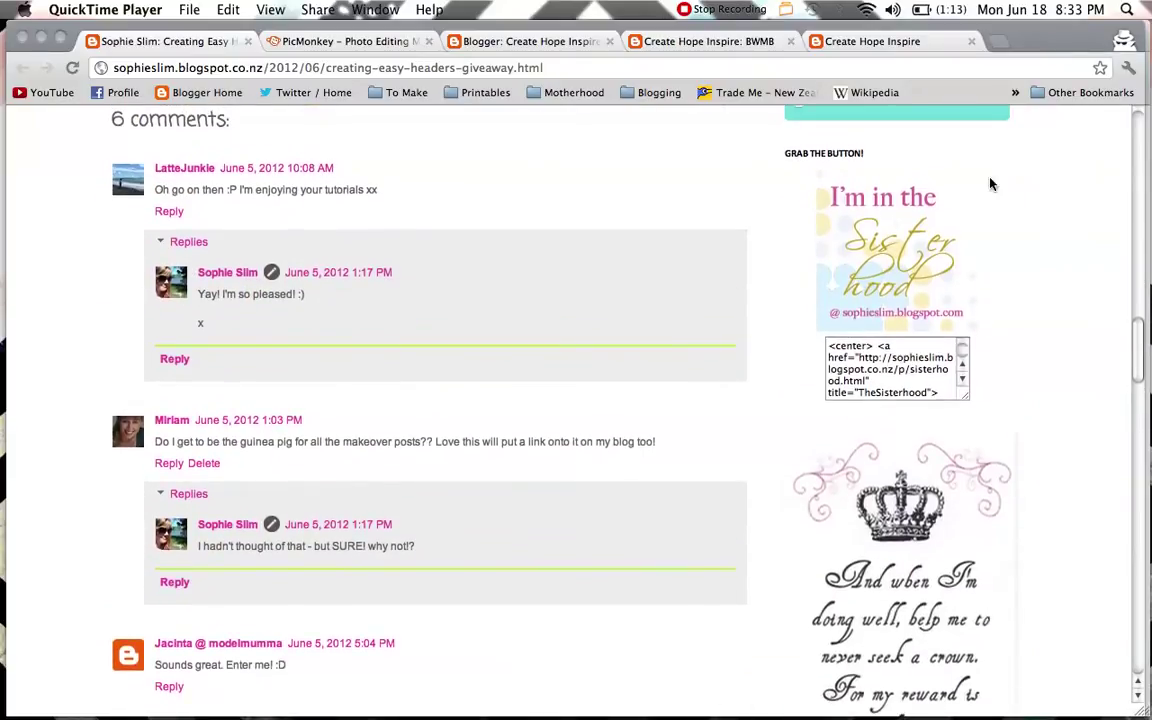
left_click(798, 196)
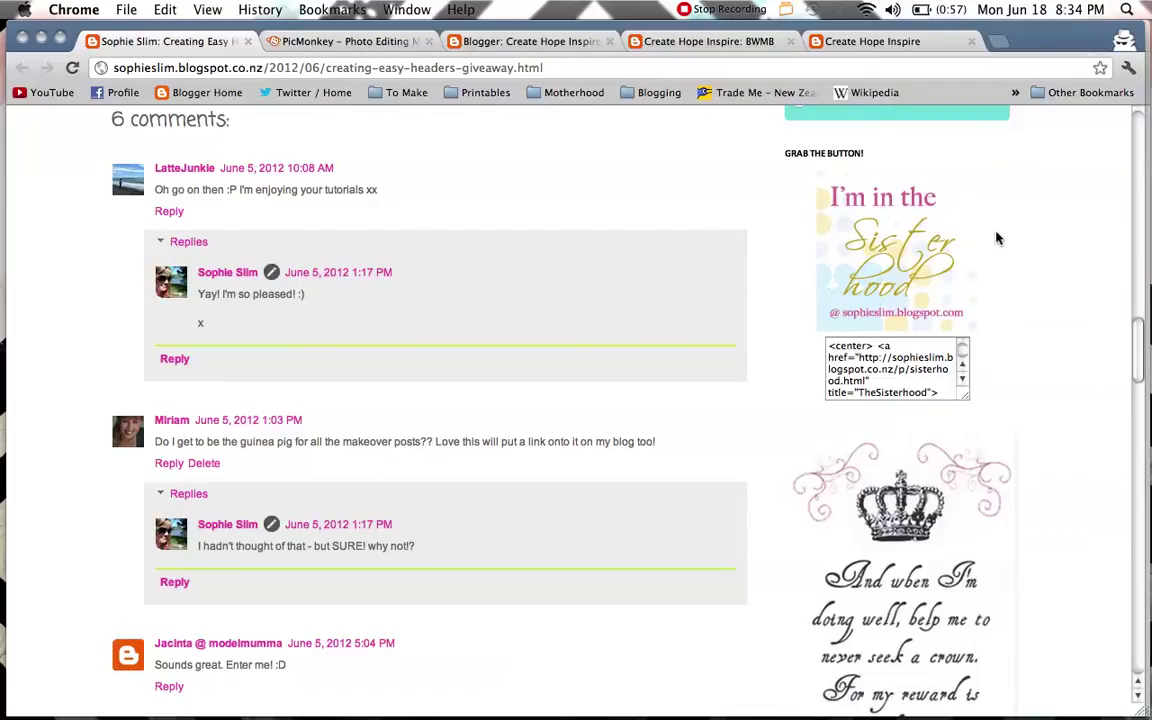
scroll(997, 238, "up", 3)
scroll(997, 238, "up", 20)
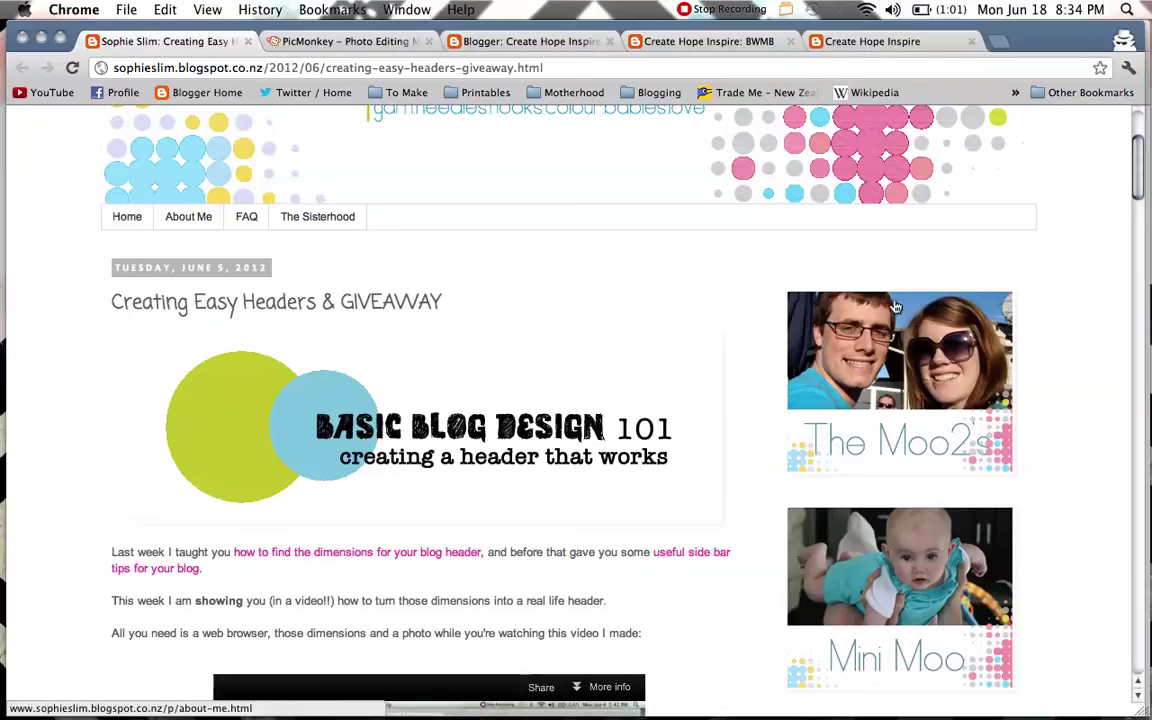
In PicMonkey, choose Edit a photo and load CreateHopePhoto.JPG from the Desktop
left_click(351, 40)
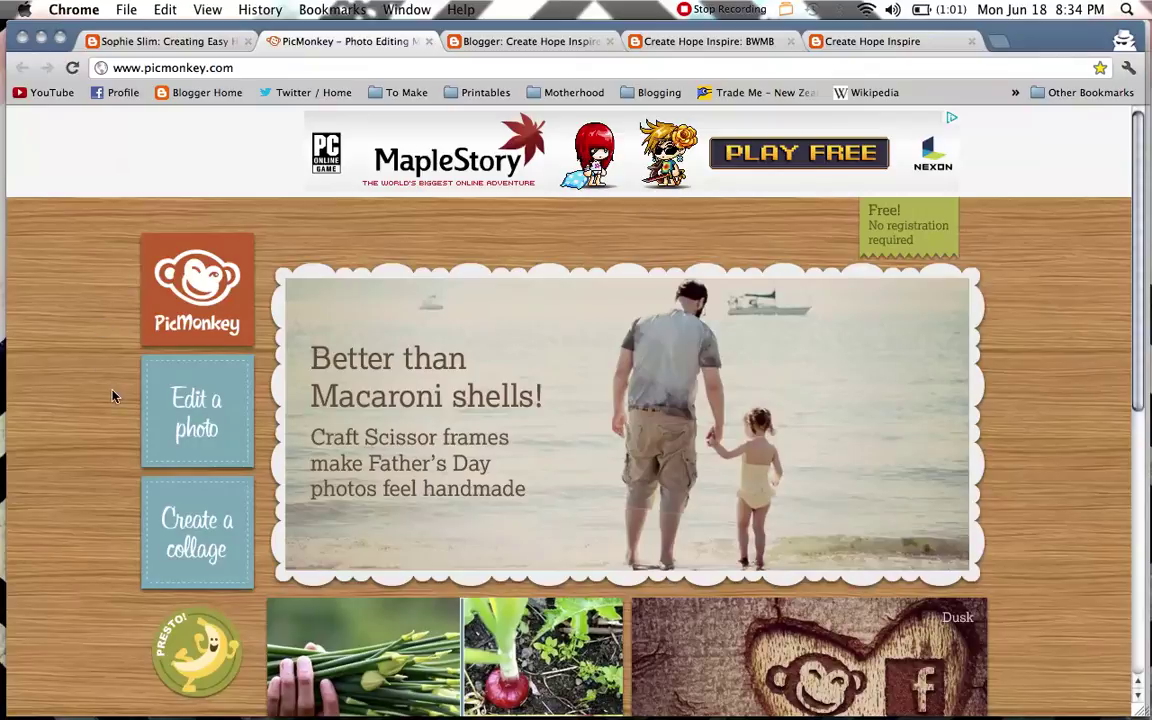
left_click(181, 428)
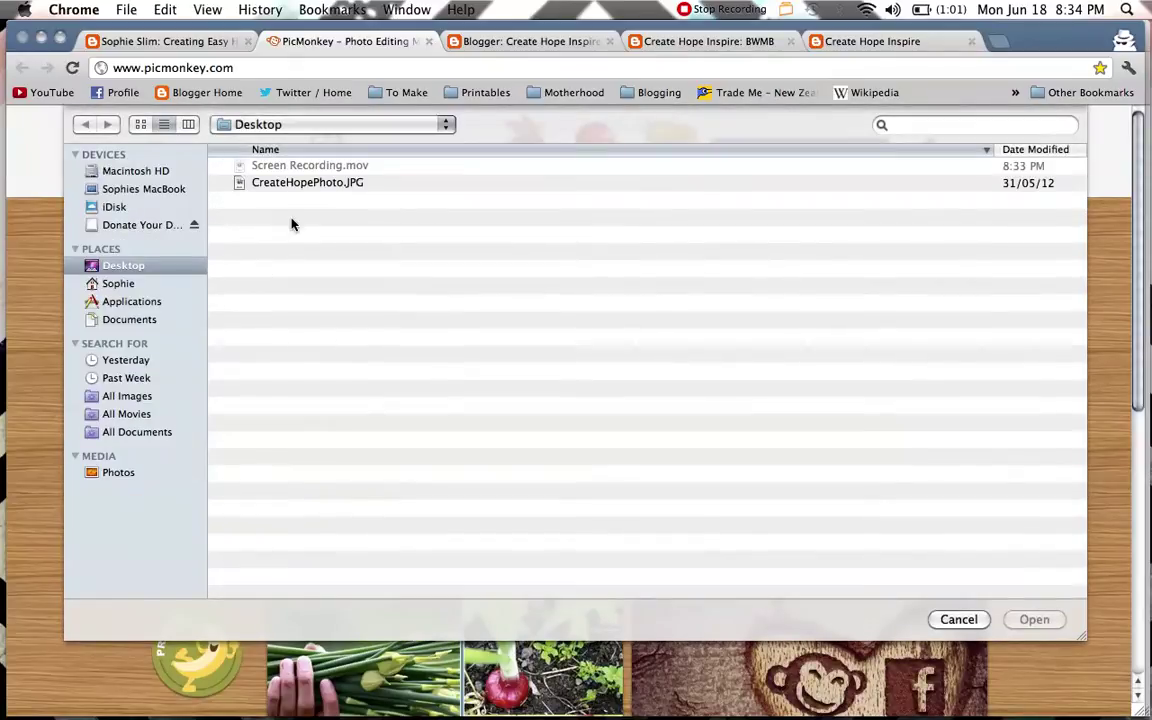
left_click(308, 183)
double_click(308, 183)
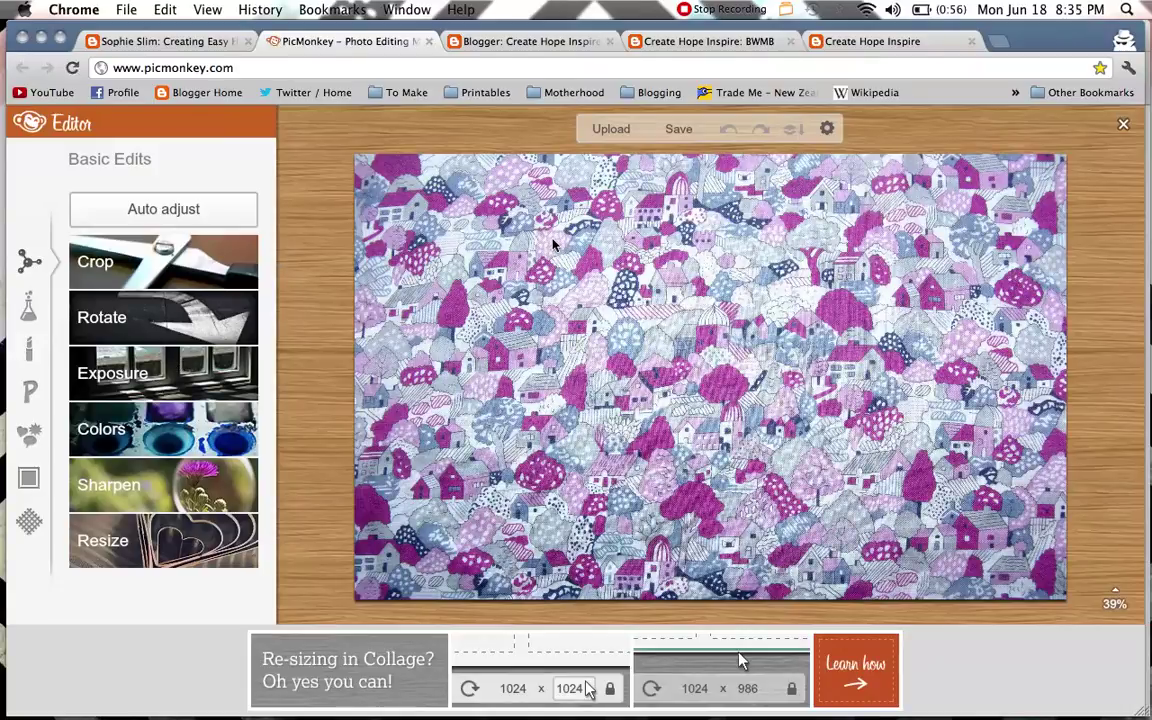
Apply an exposure adjustment of brightness 18 and contrast -11 to the photo
left_click(229, 385)
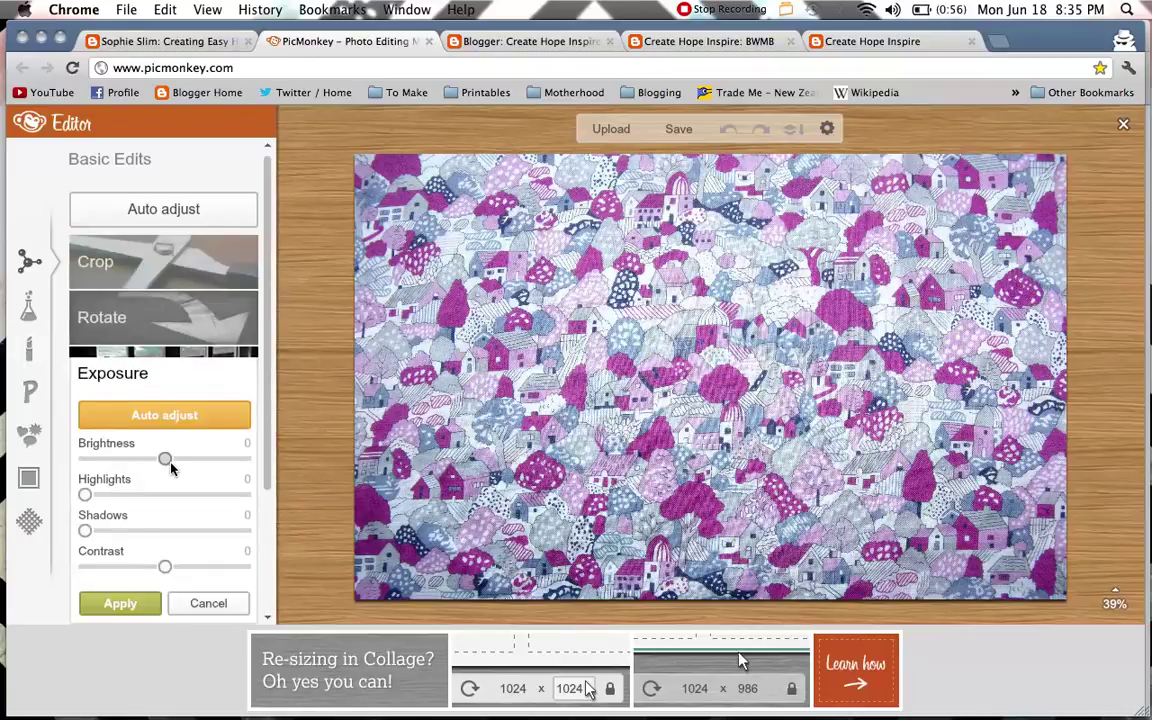
left_click_drag(174, 468, 178, 468)
left_click(178, 468)
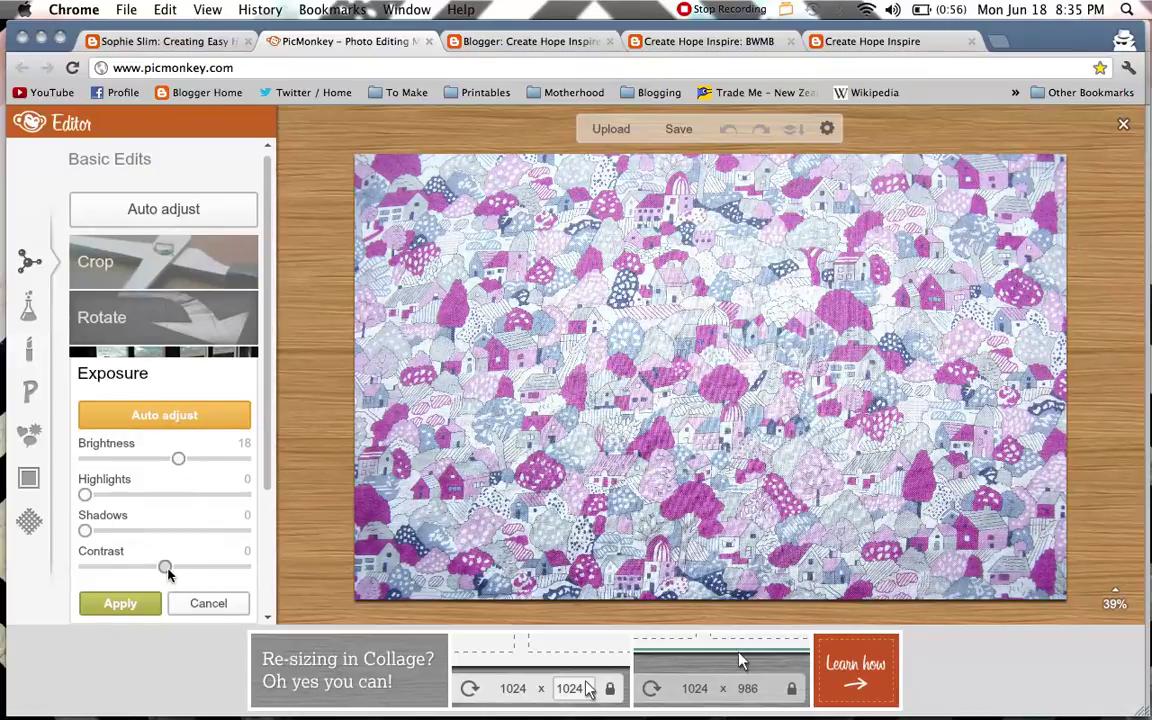
left_click_drag(165, 567, 158, 568)
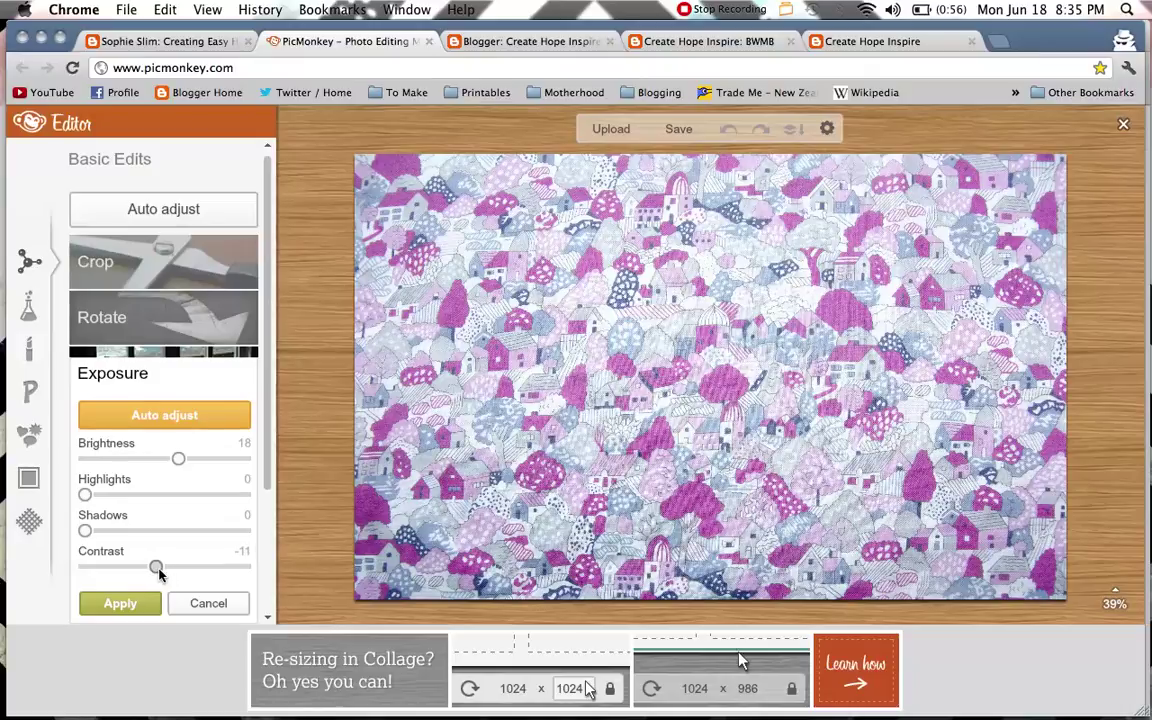
left_click(121, 604)
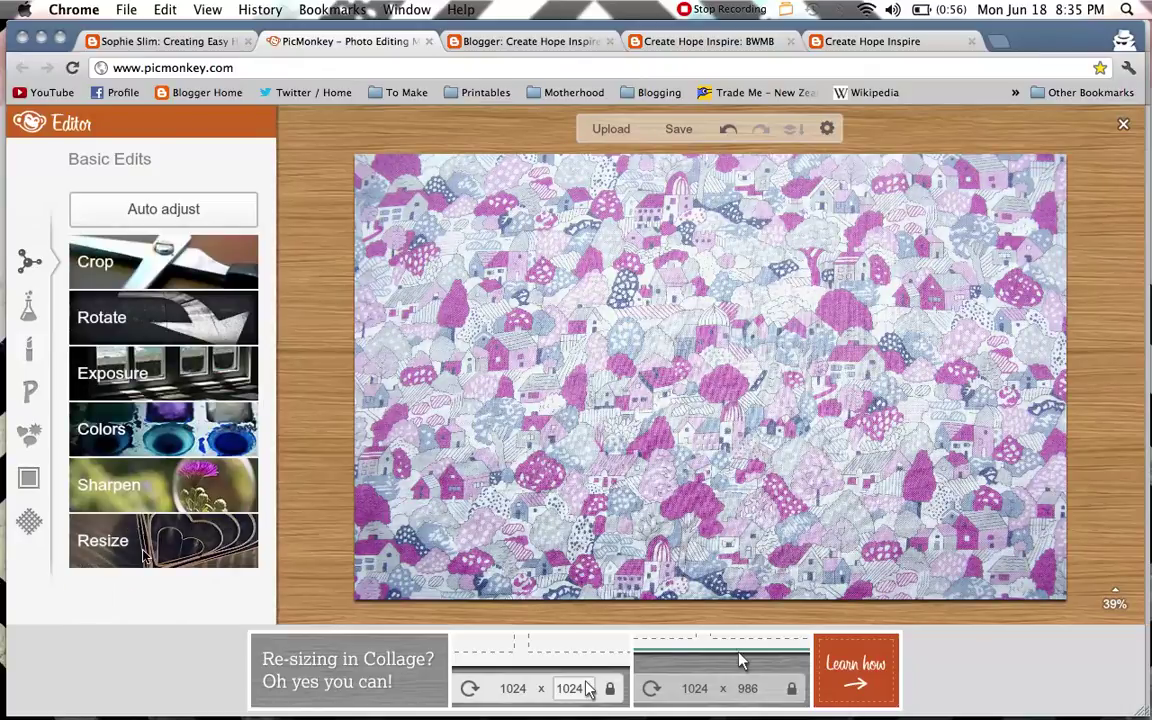
Resize the photo to 50% using percentages
left_click(143, 555)
left_click(123, 508)
left_click(87, 539)
left_click_drag(104, 508, 69, 509)
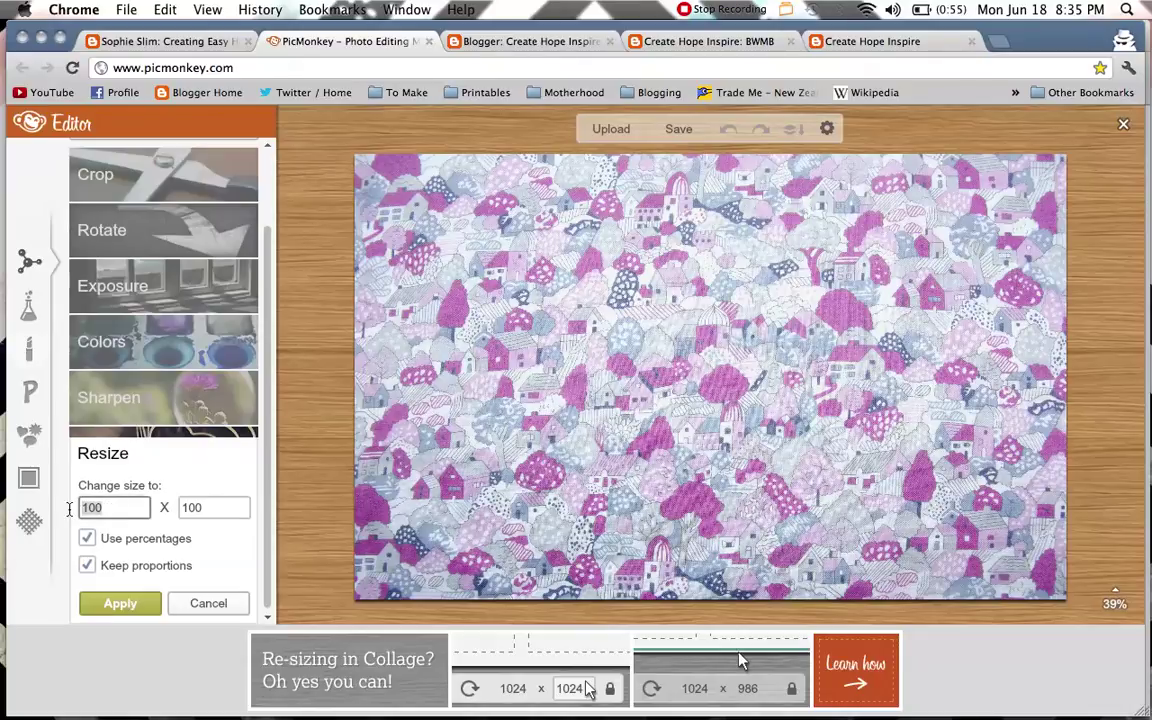
type("5")
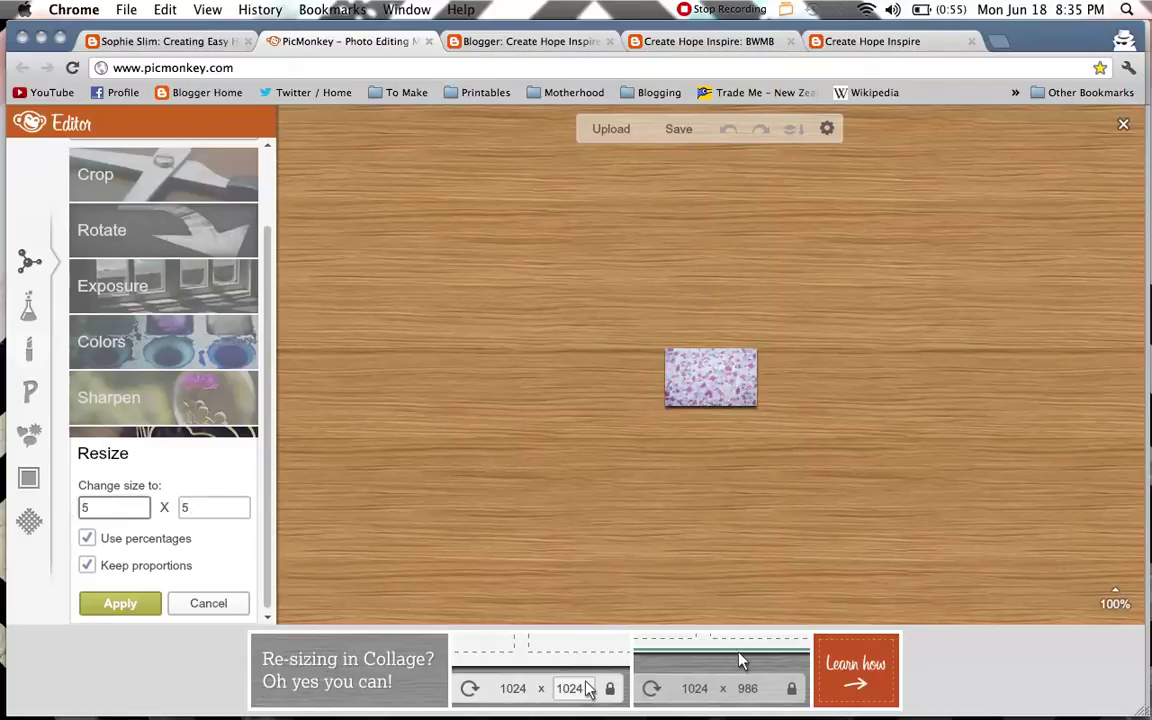
type("0")
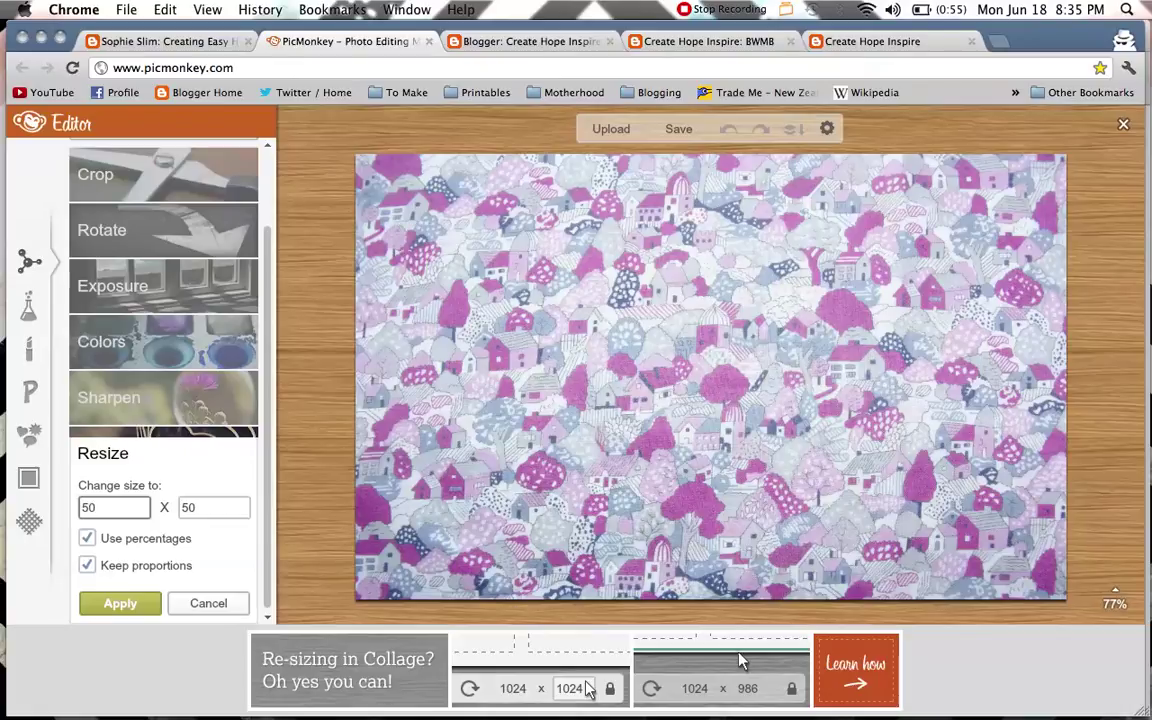
left_click(118, 604)
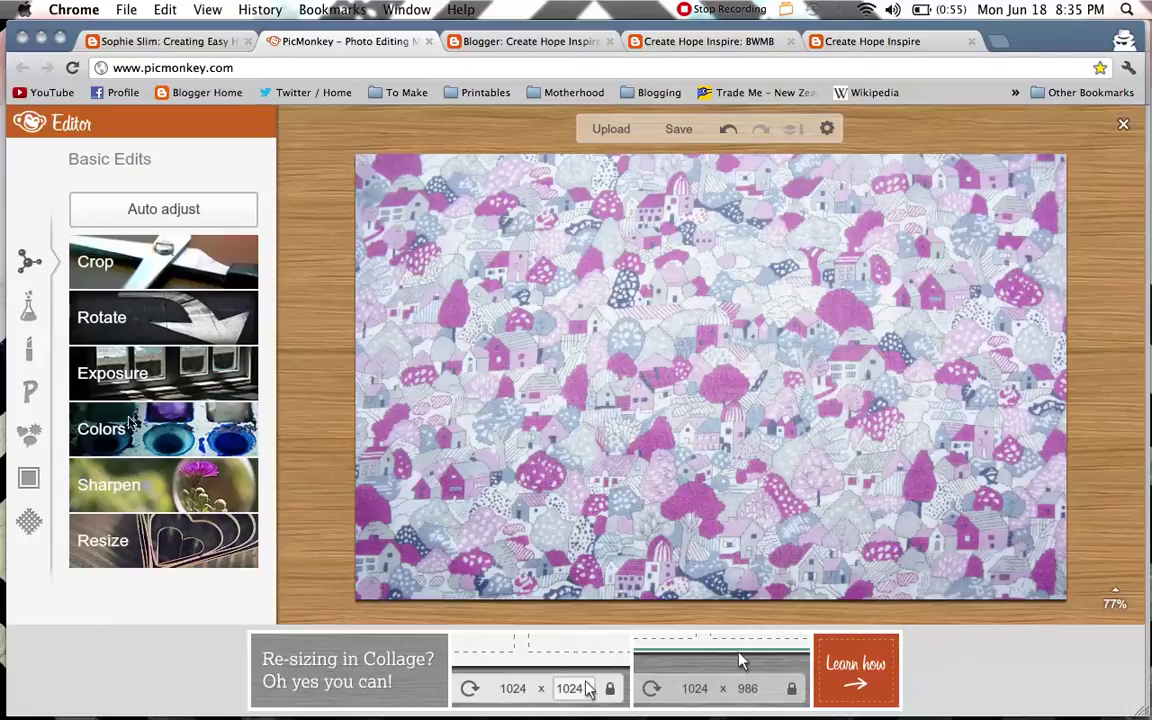
Start a crop with a 160 × 160 area and move it lower on the photo
left_click(141, 262)
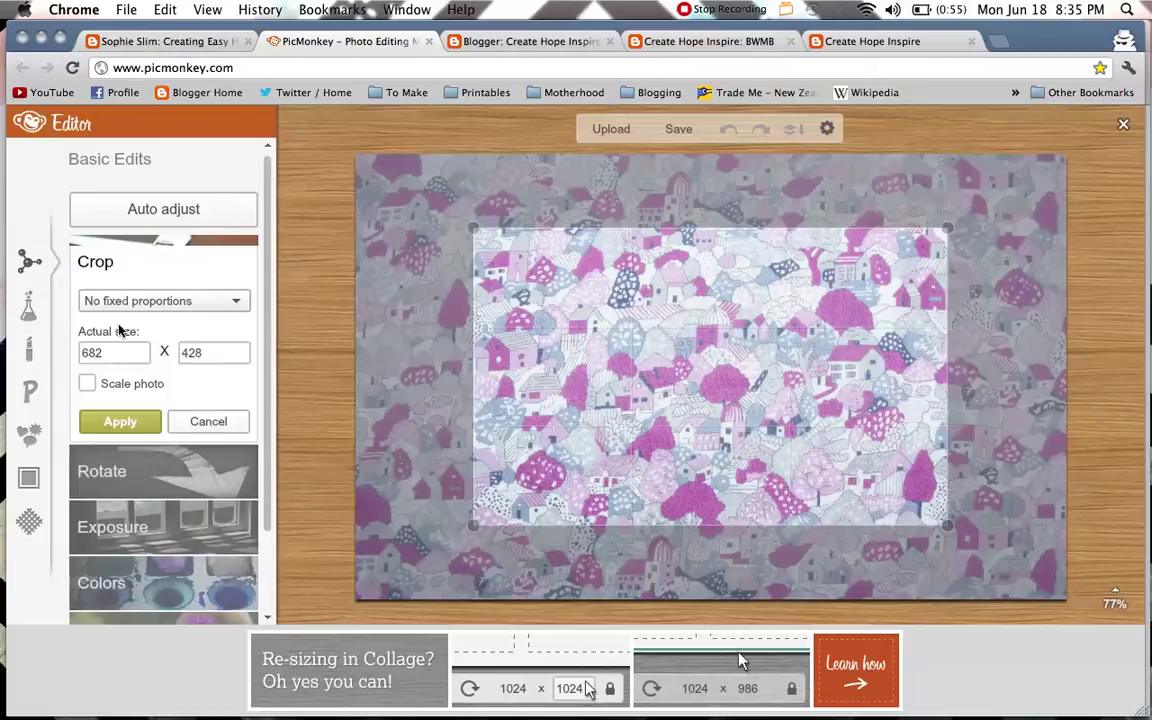
left_click_drag(116, 356, 53, 355)
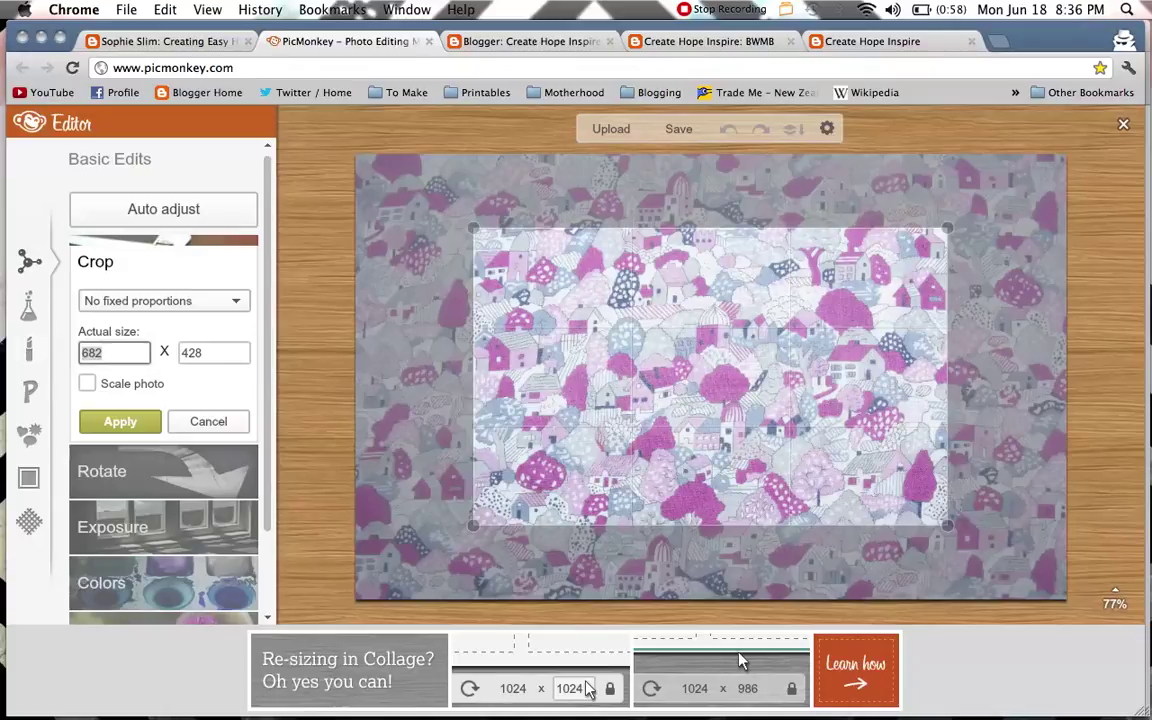
type("10")
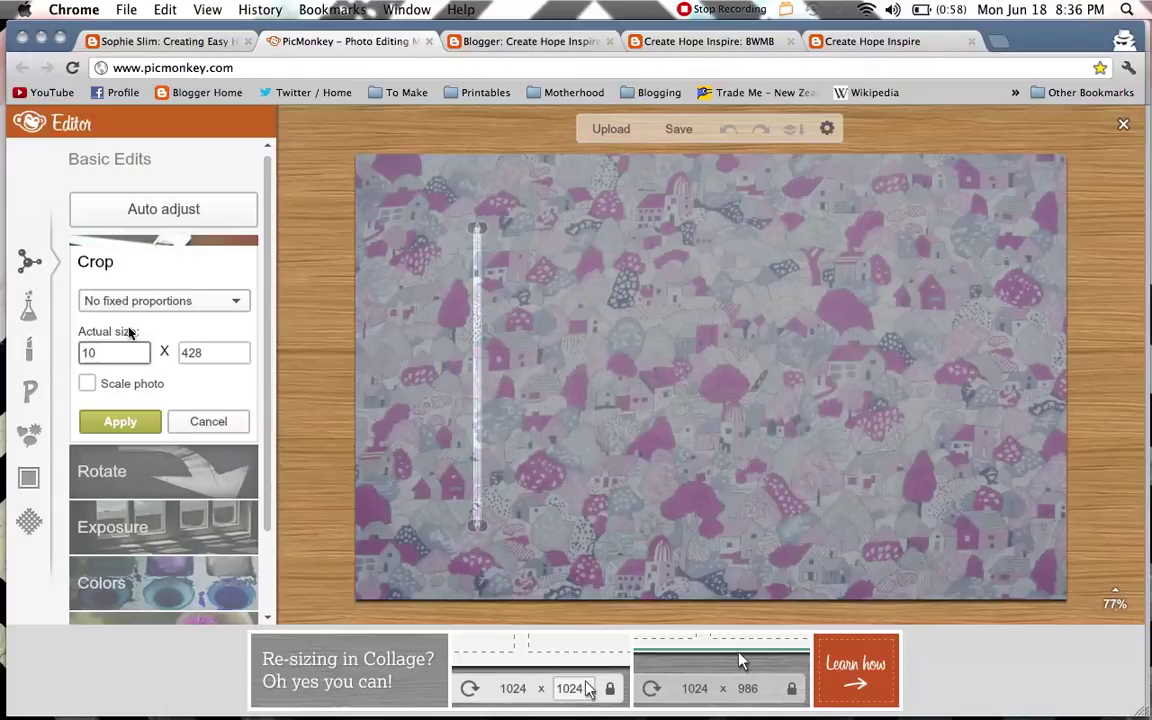
key("BackSpace")
type("60")
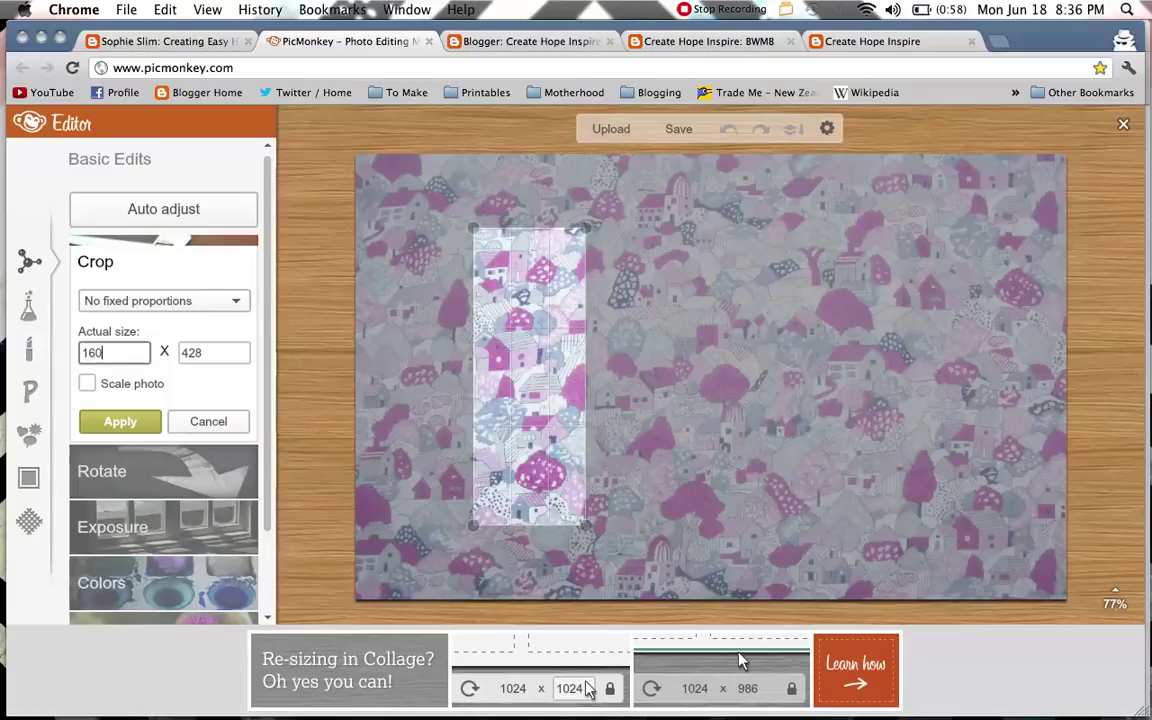
key("Tab")
type("160")
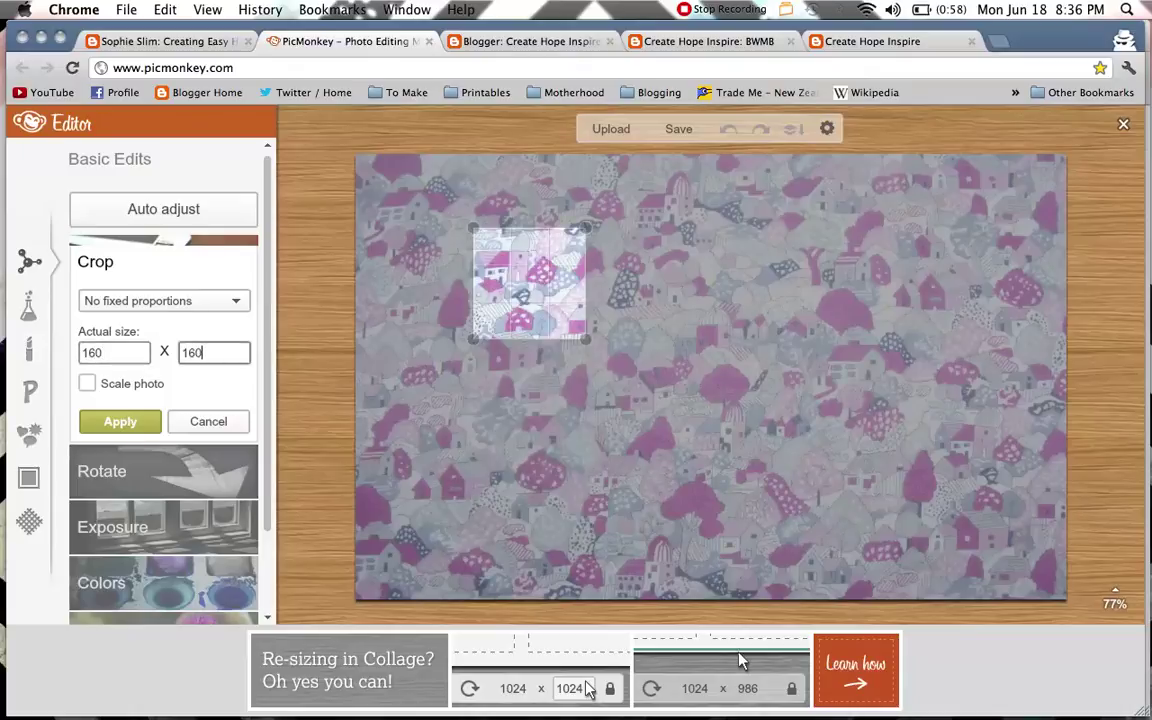
left_click_drag(528, 304, 485, 387)
Change the crop to 240 × 100 over the house pattern and apply it
left_click(119, 355)
left_click_drag(119, 355, 32, 352)
type("240")
key("Tab")
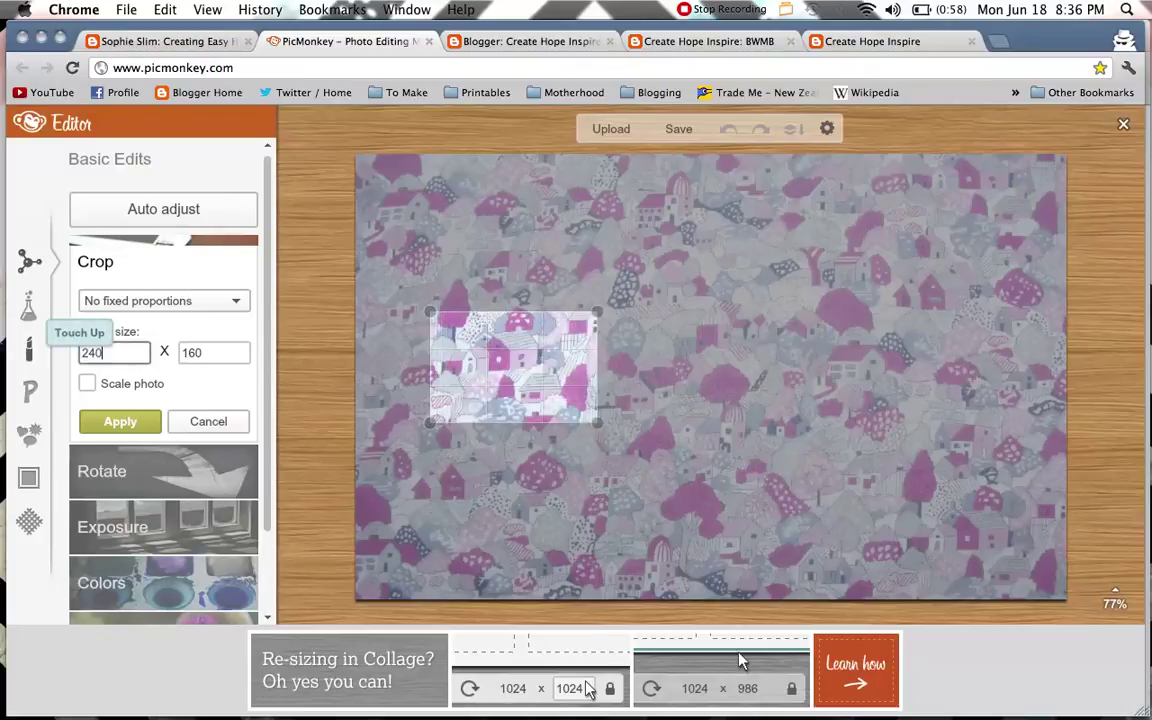
type("100")
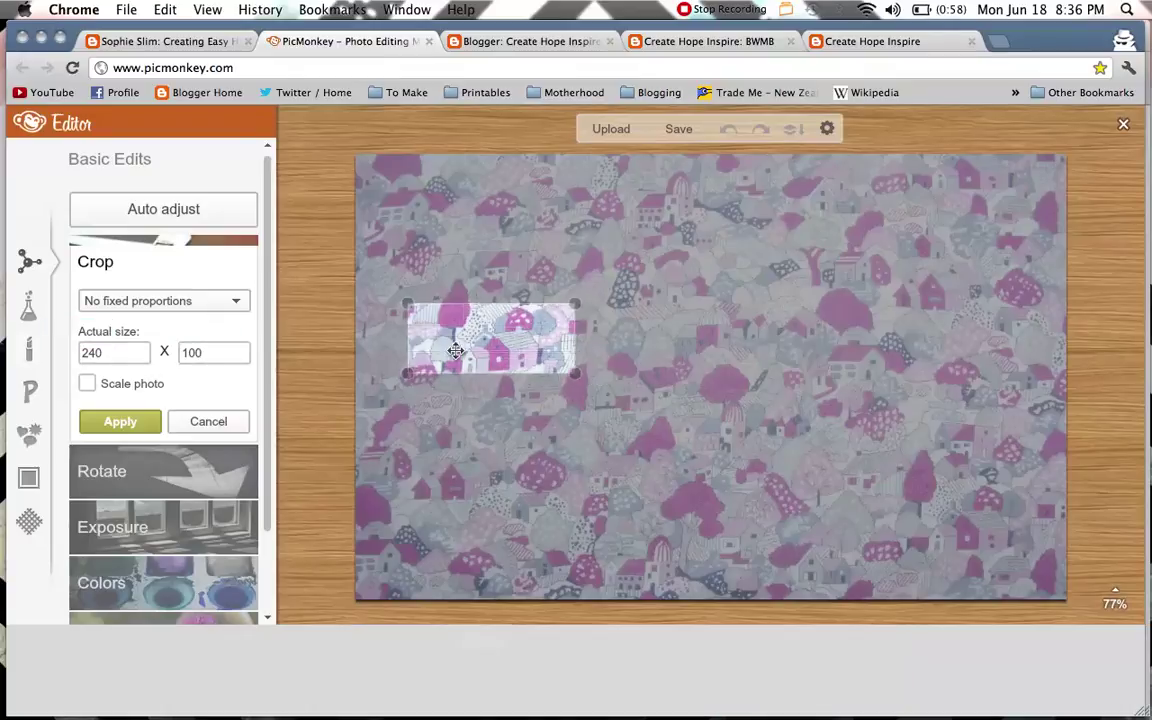
left_click_drag(451, 347, 822, 384)
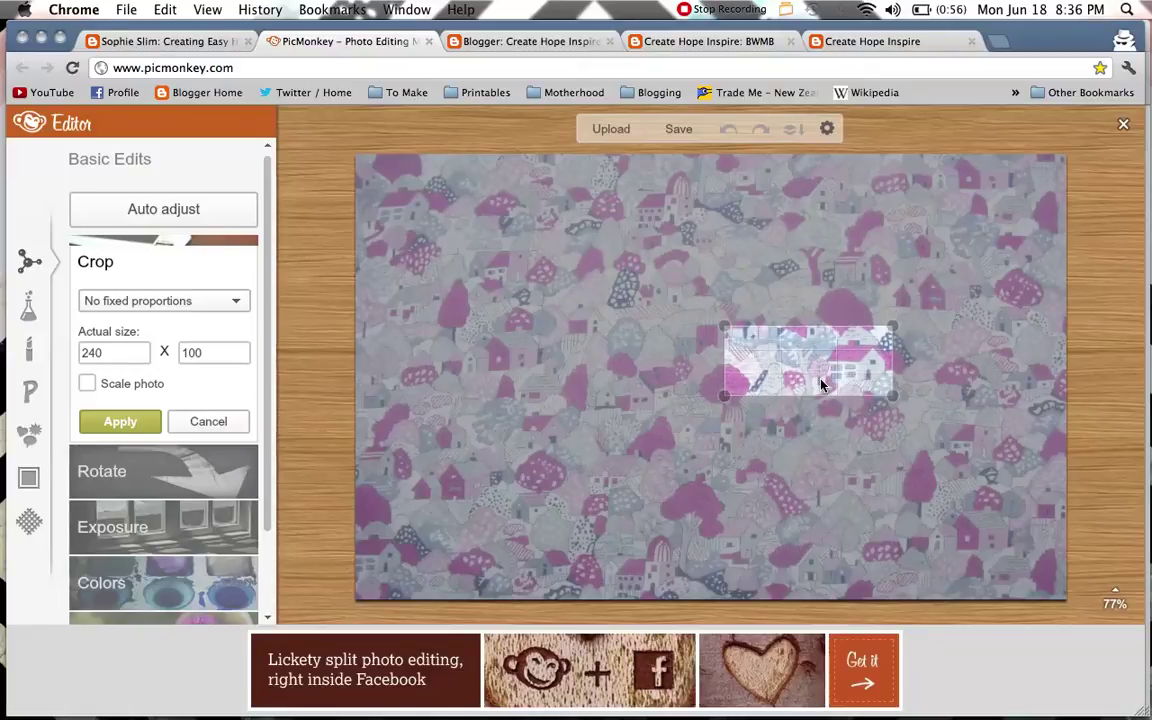
left_click(139, 421)
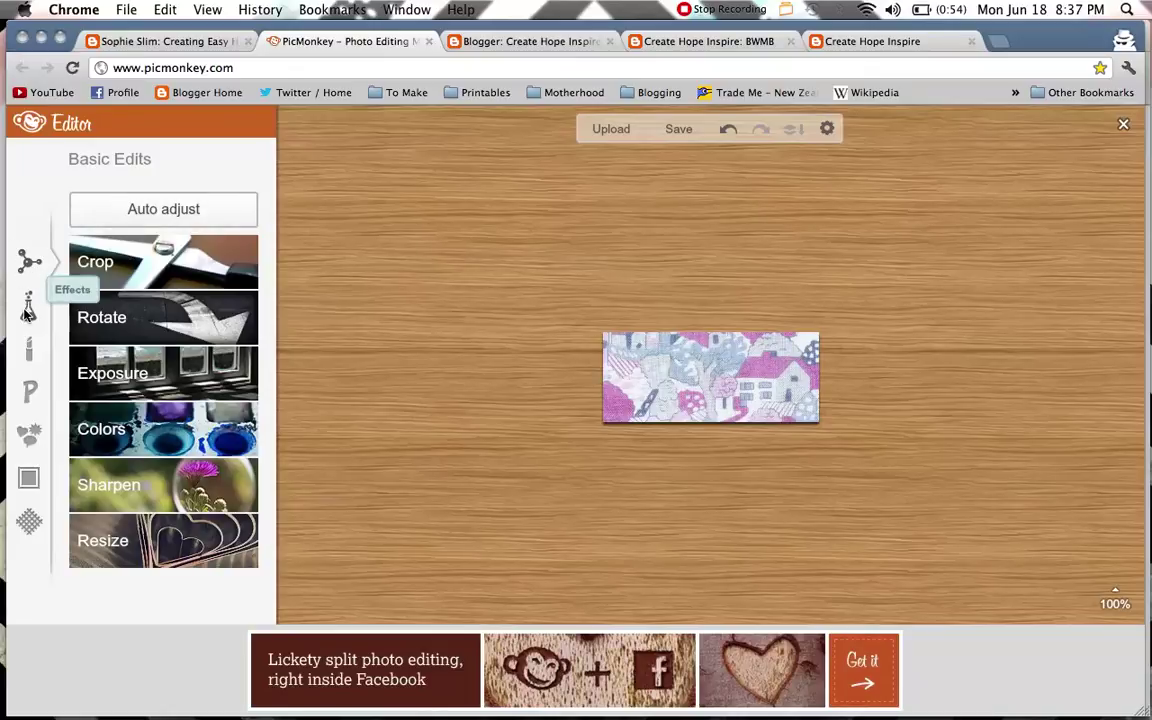
Enter the text BMWB in the Text tool and choose the Lobster Two font
left_click(30, 390)
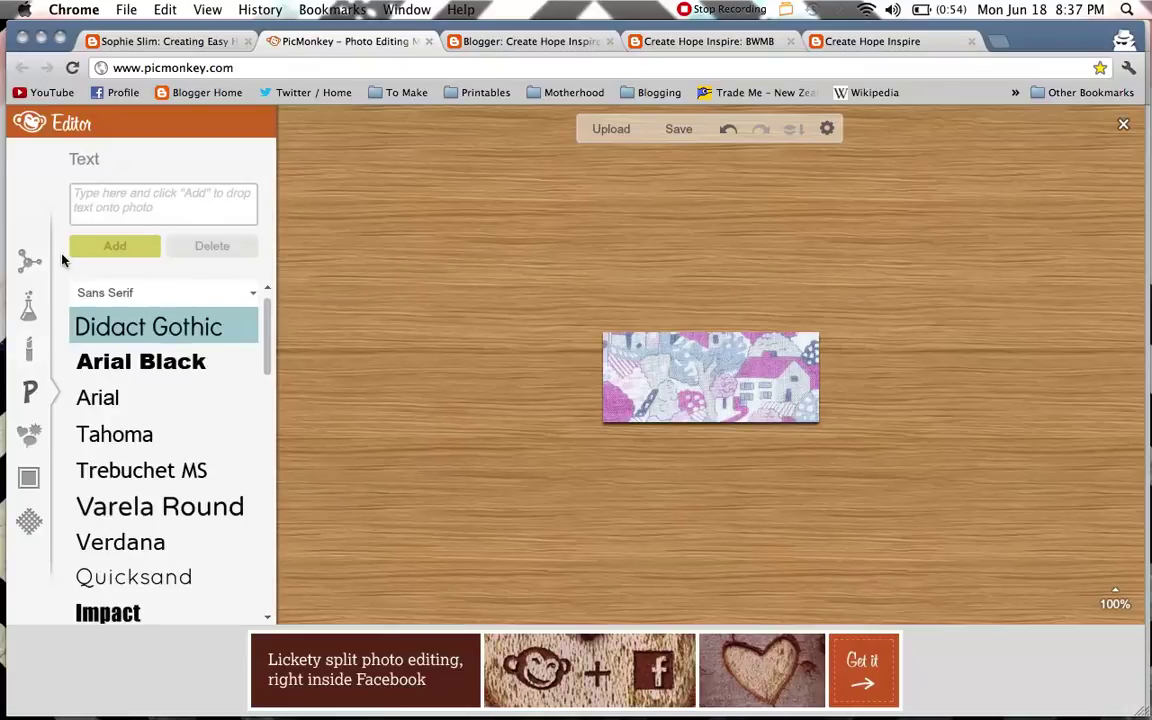
left_click(91, 213)
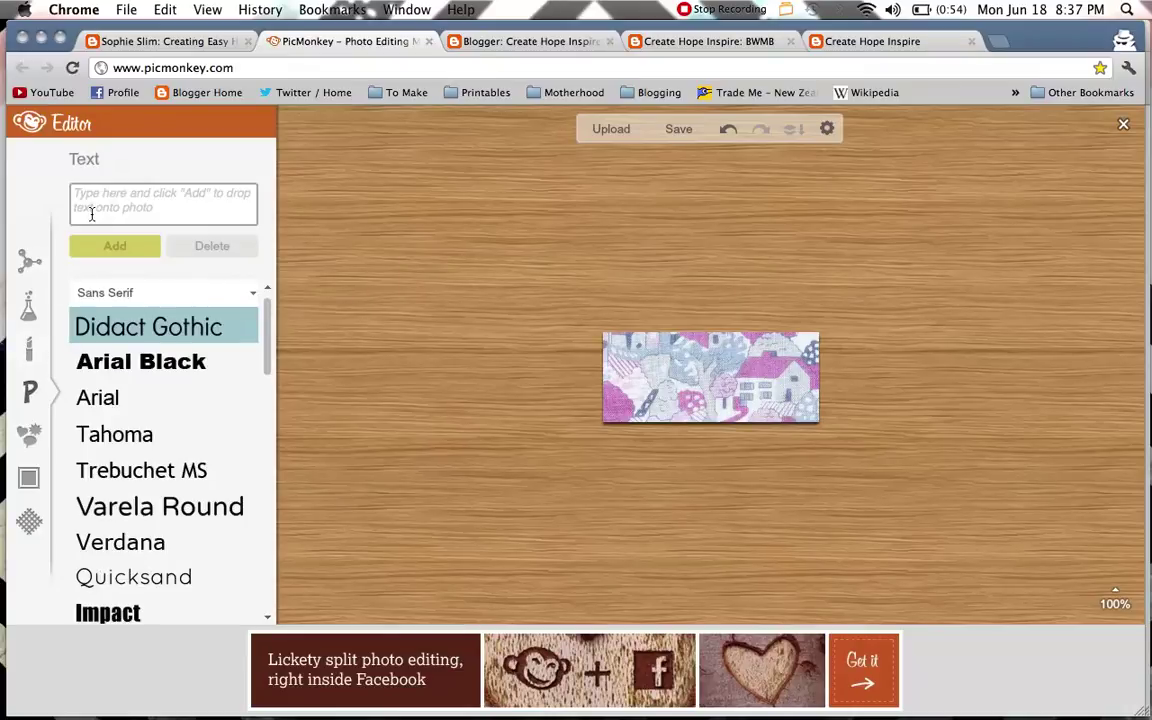
left_click(91, 213)
type("B")
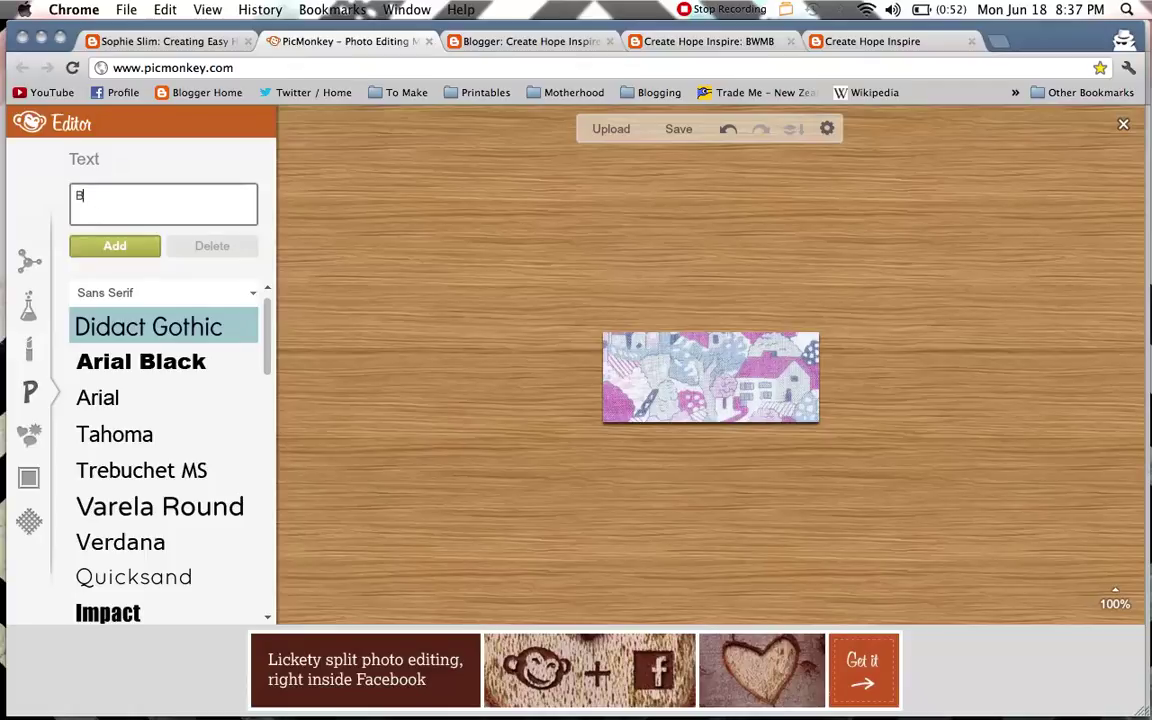
type("MWB")
scroll(140, 354, "down", 10)
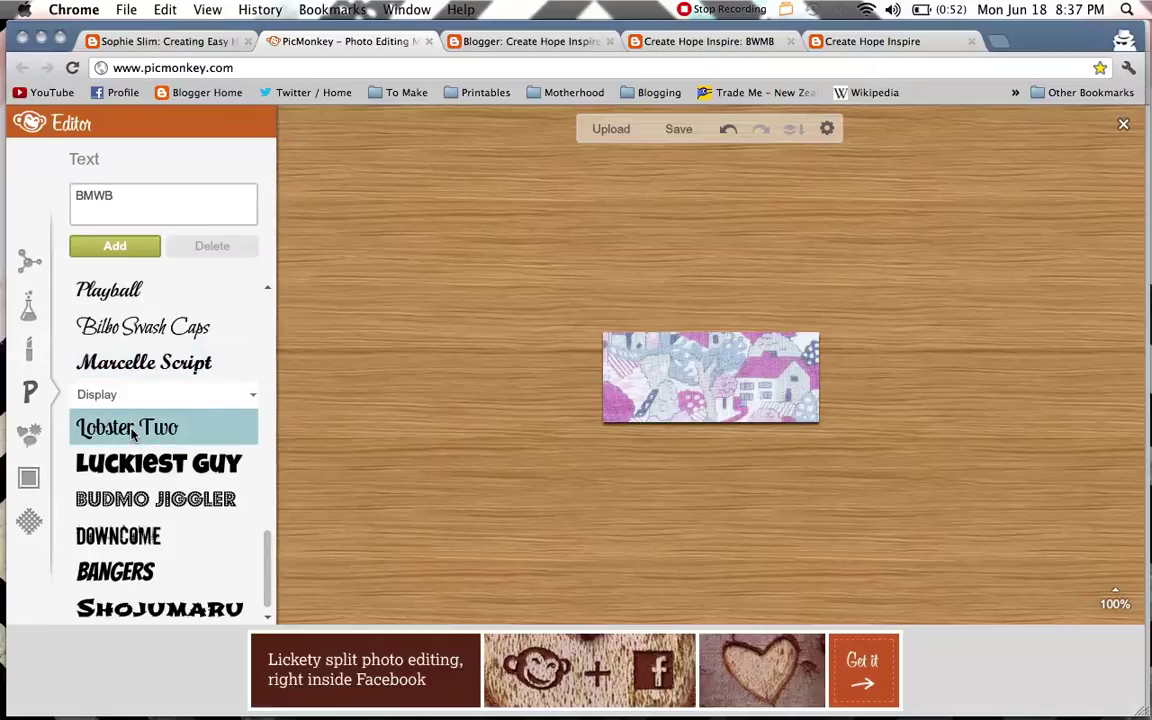
left_click(131, 432)
Place the BMWB text on the strip and shrink it to size 71
left_click(115, 245)
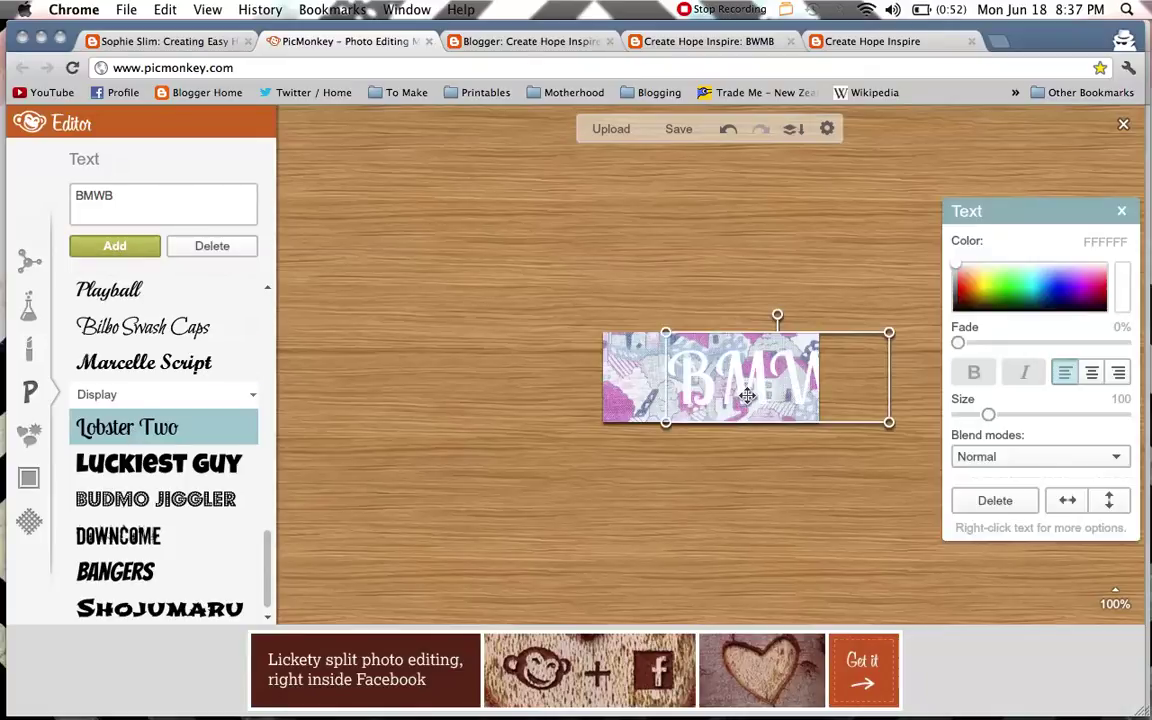
left_click_drag(750, 402, 690, 394)
left_click_drag(988, 416, 977, 414)
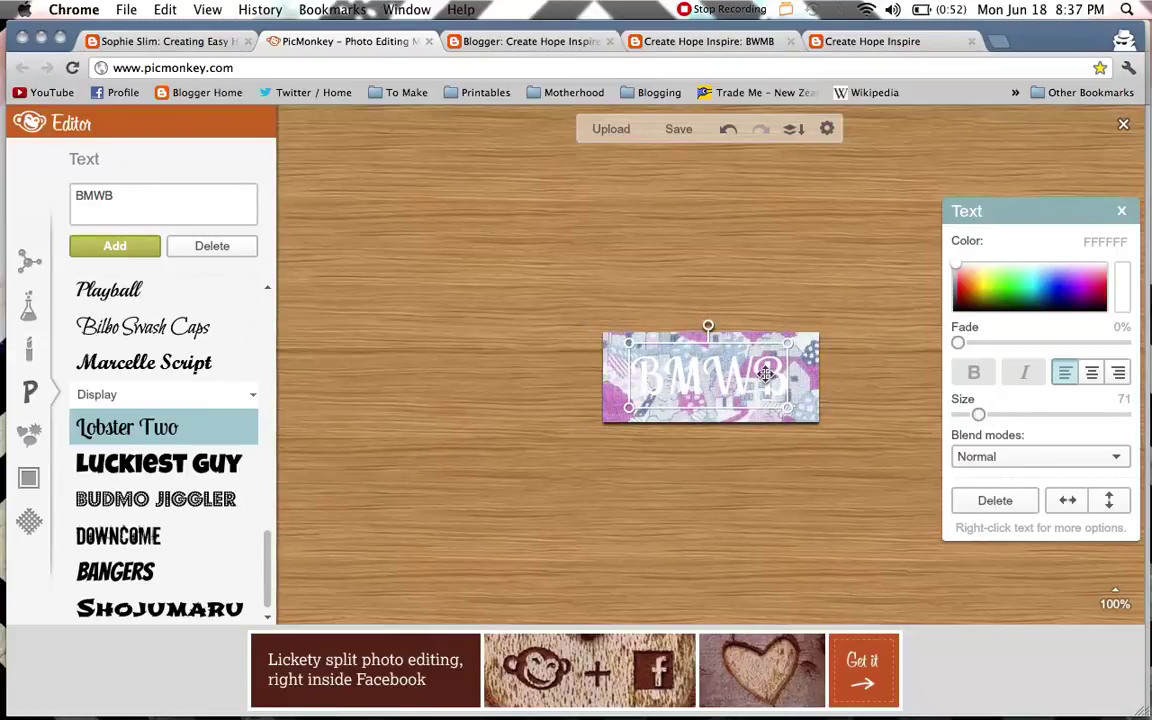
Colour the BMWB text dark navy with hex 002372 and close the text settings
left_click_drag(991, 287, 1049, 296)
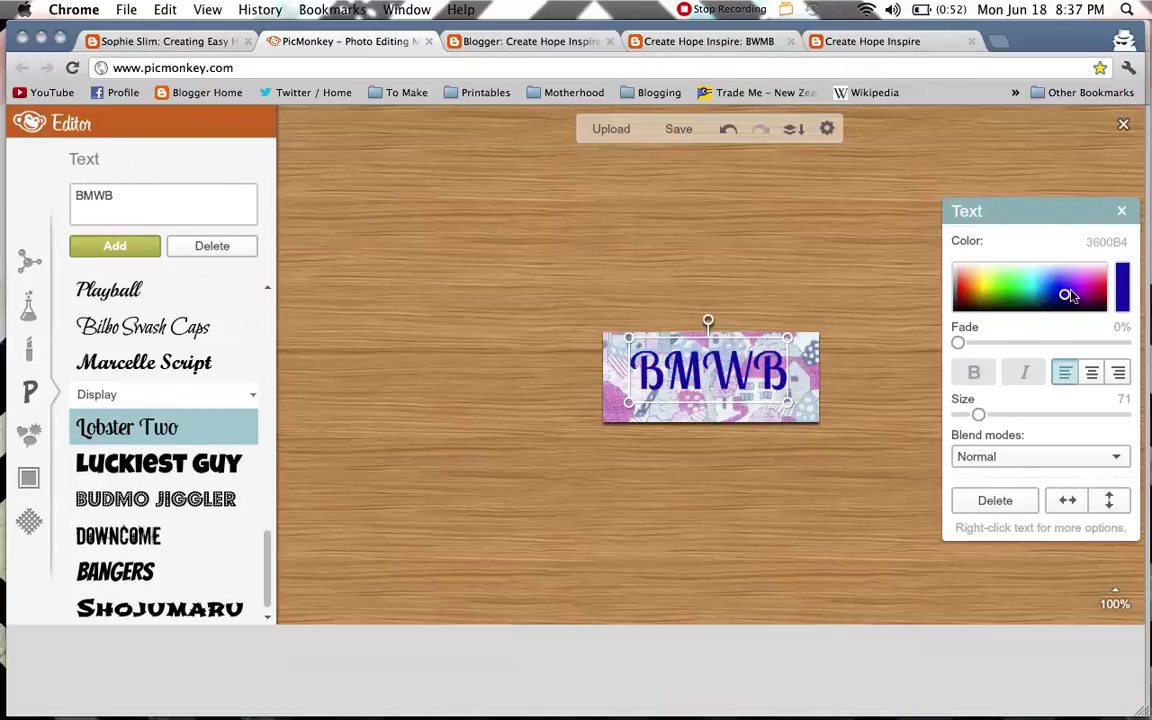
left_click(1082, 244)
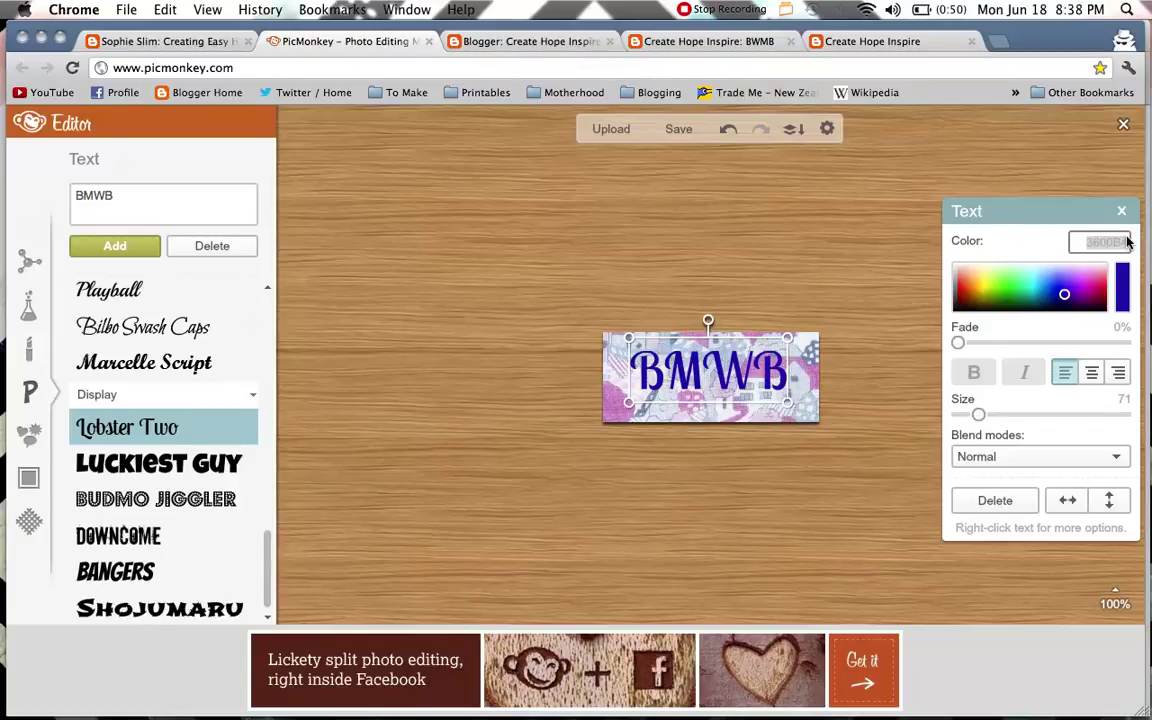
key("BackSpace")
type("002372")
key("Return")
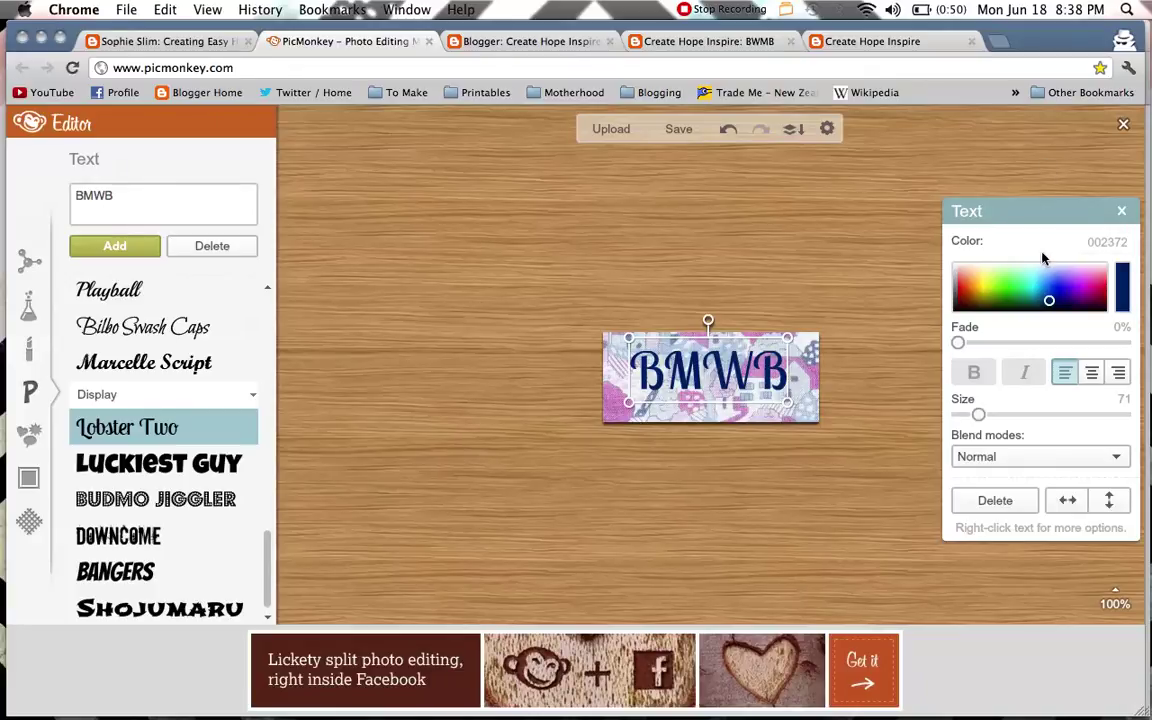
left_click_drag(1085, 244, 1133, 247)
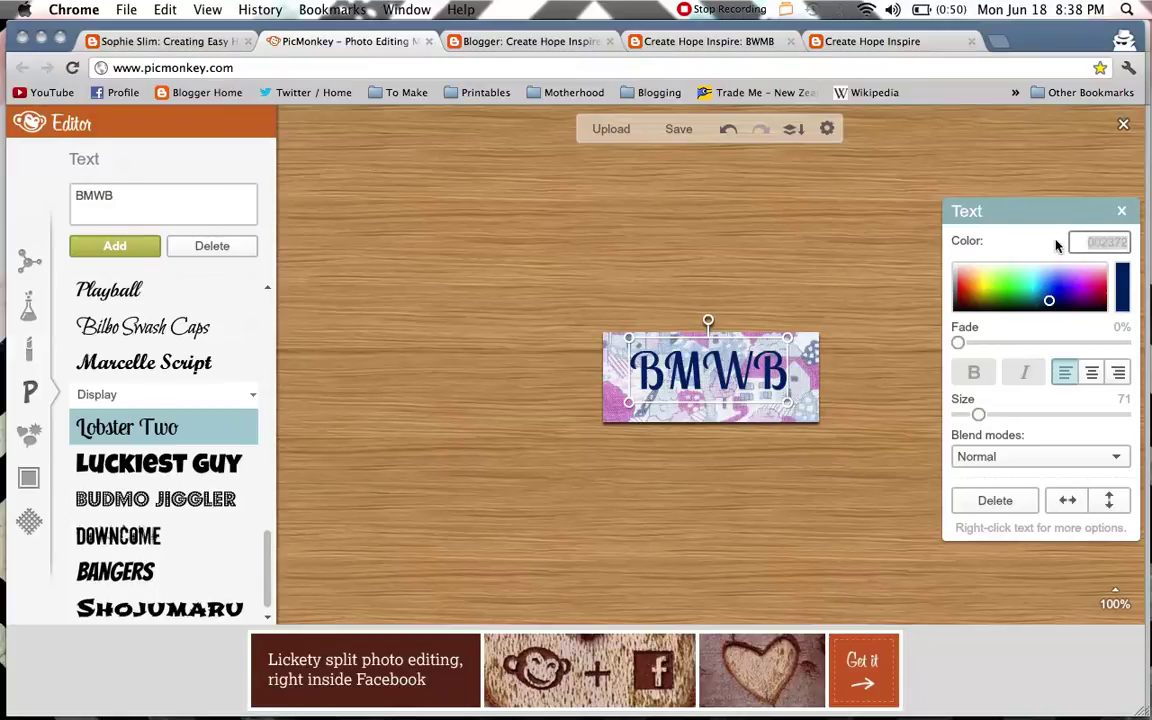
left_click(1072, 244)
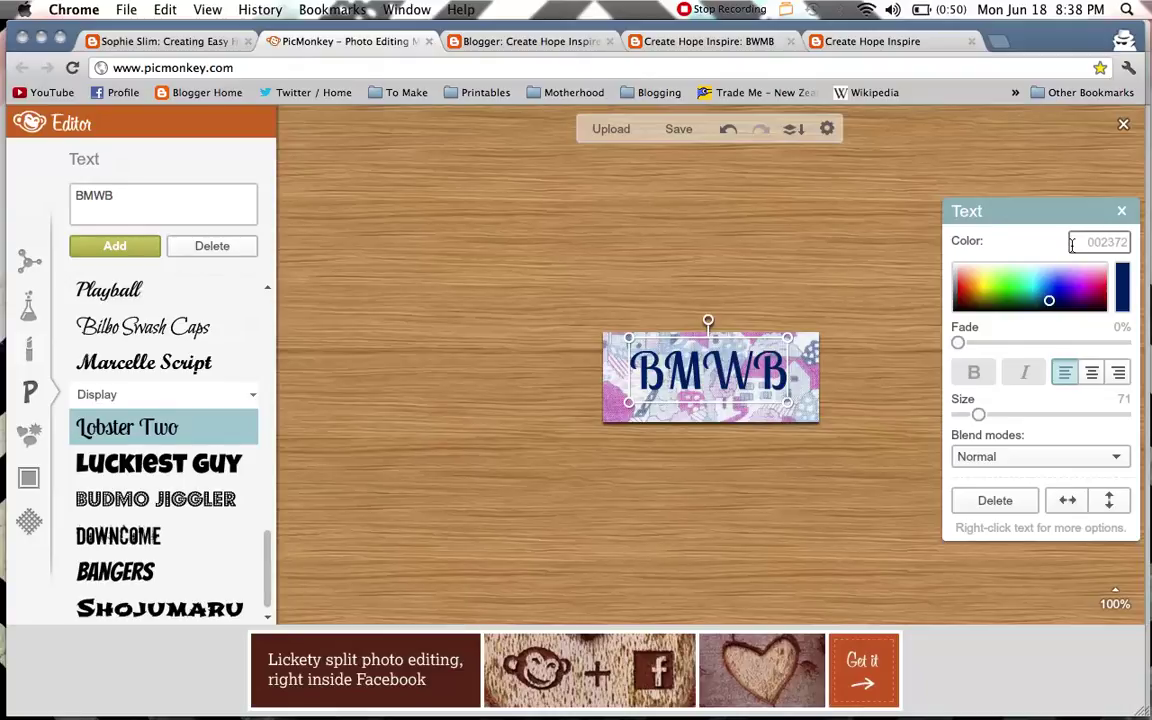
left_click(1121, 211)
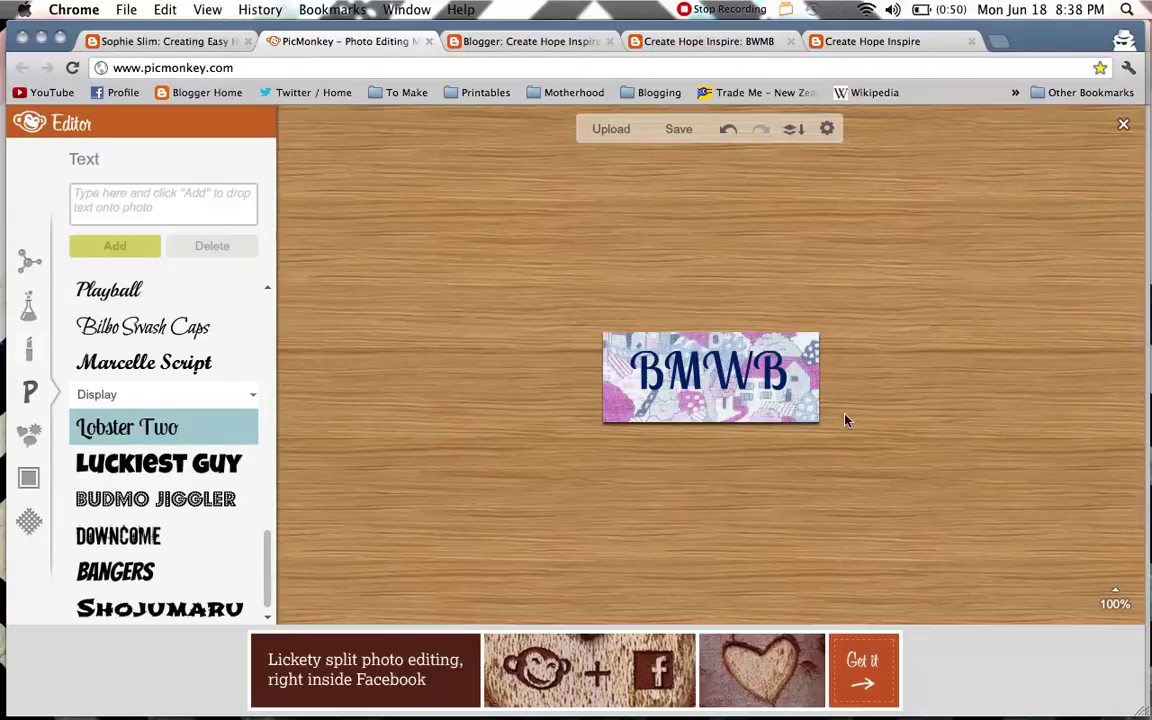
Add the tagline 'Becoming the Mother I Want to Be' in Arial, size 15, below BMWB
left_click(177, 221)
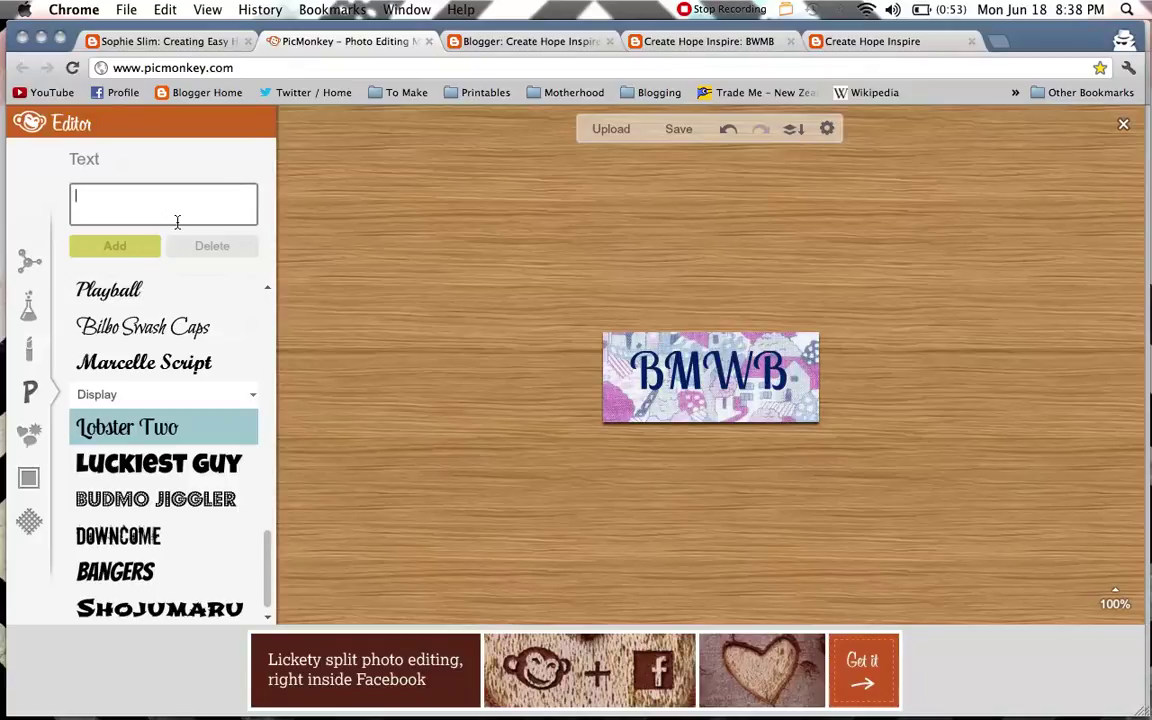
type("Bed")
type("oming")
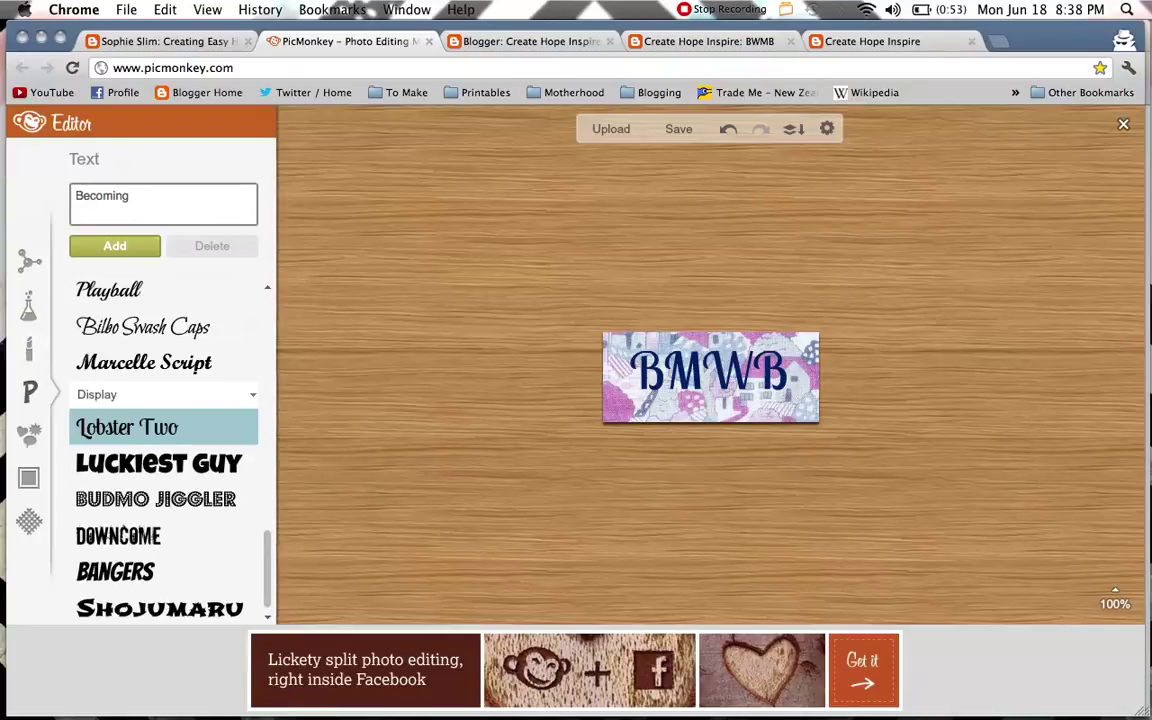
type(" the Mother I Want to Be")
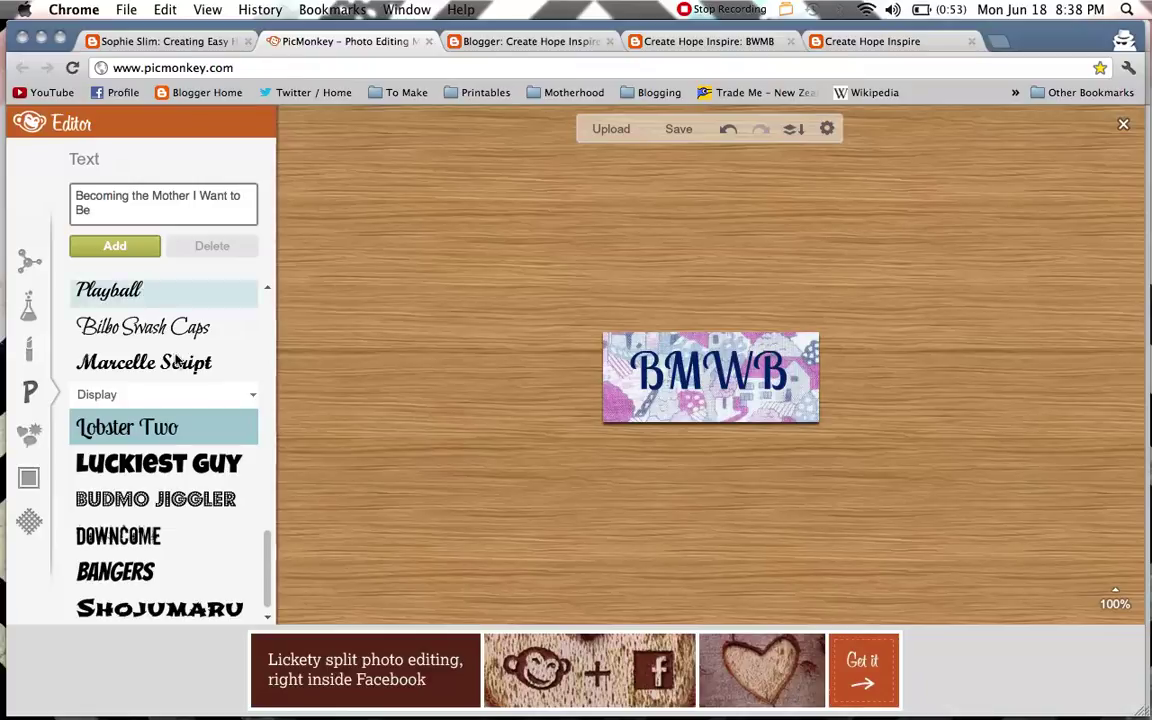
scroll(183, 400, "up", 10)
left_click(183, 400)
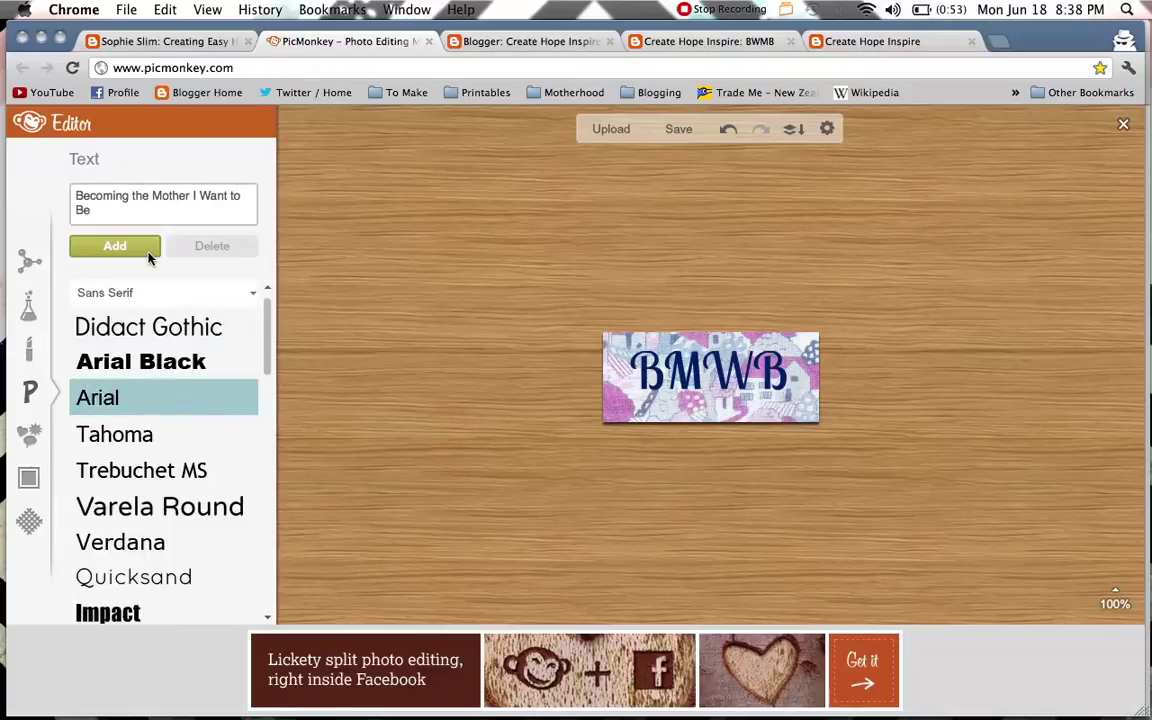
left_click(146, 252)
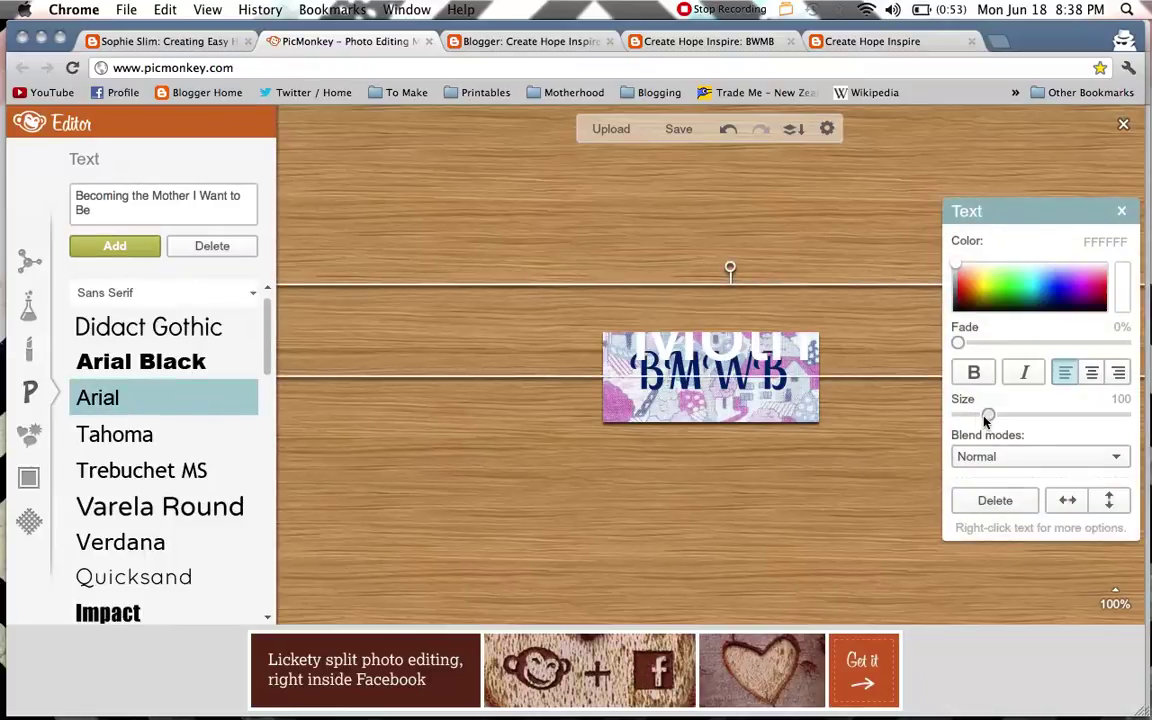
left_click_drag(985, 420, 955, 418)
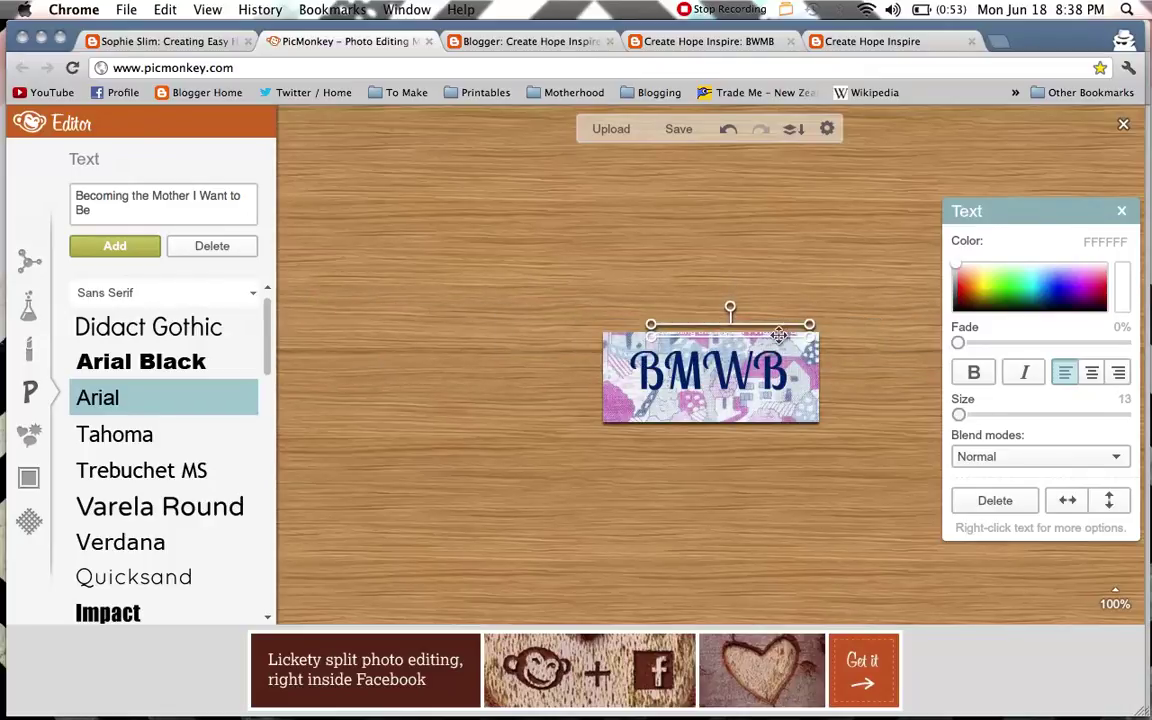
left_click_drag(770, 347, 760, 401)
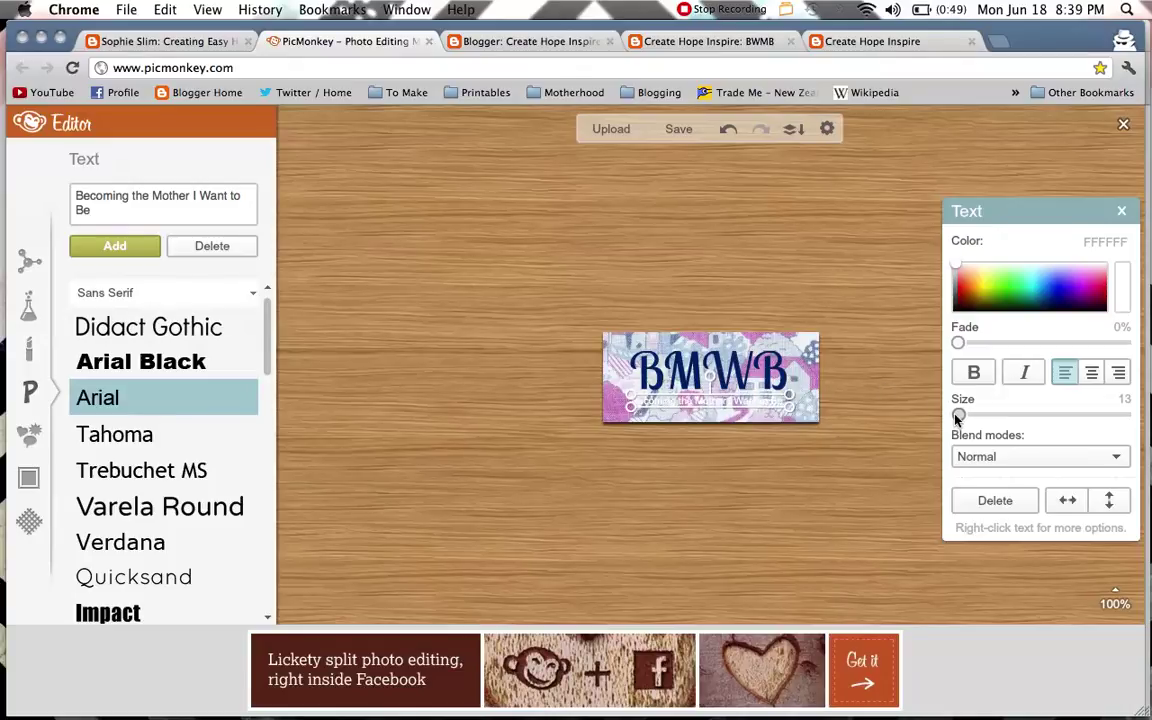
left_click_drag(956, 418, 955, 418)
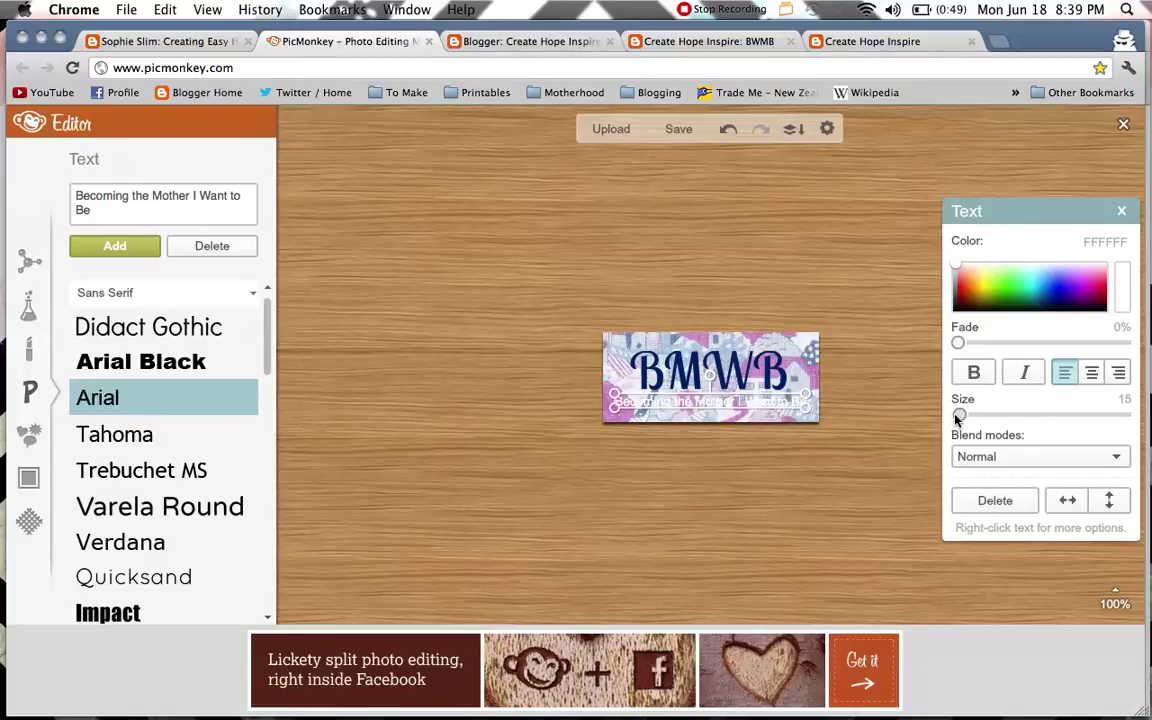
Set the tagline colour to dark navy 002372 and close the text panel
left_click(1108, 242)
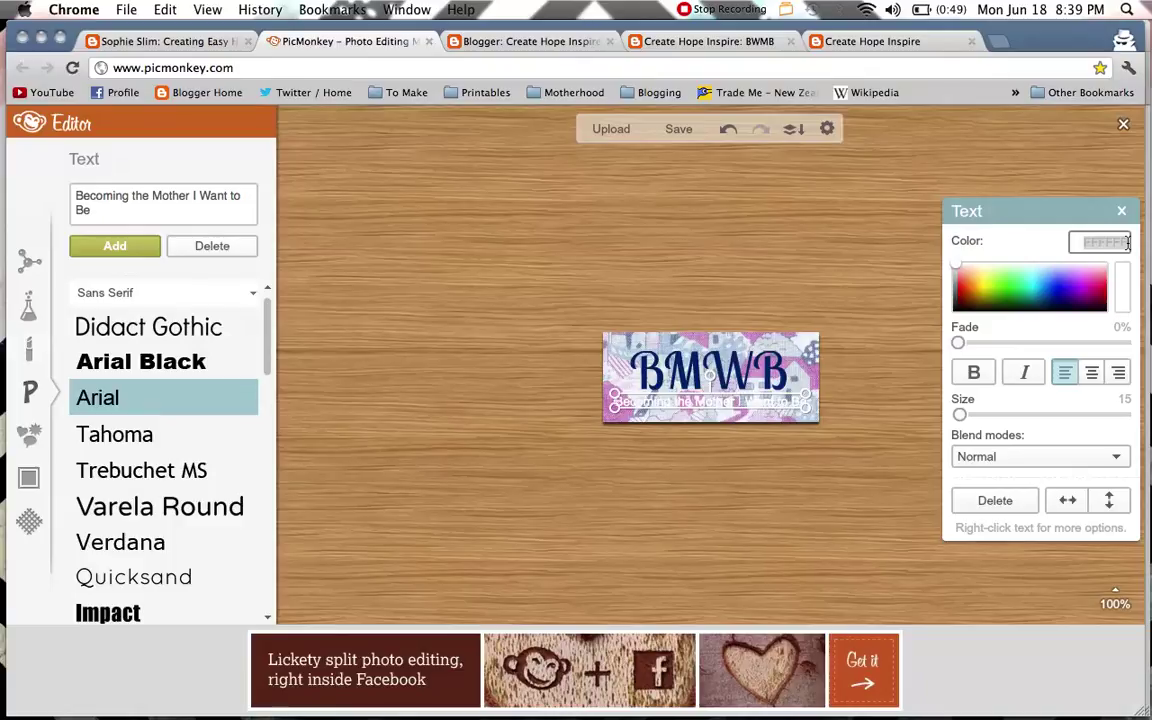
type("002372")
key("Return")
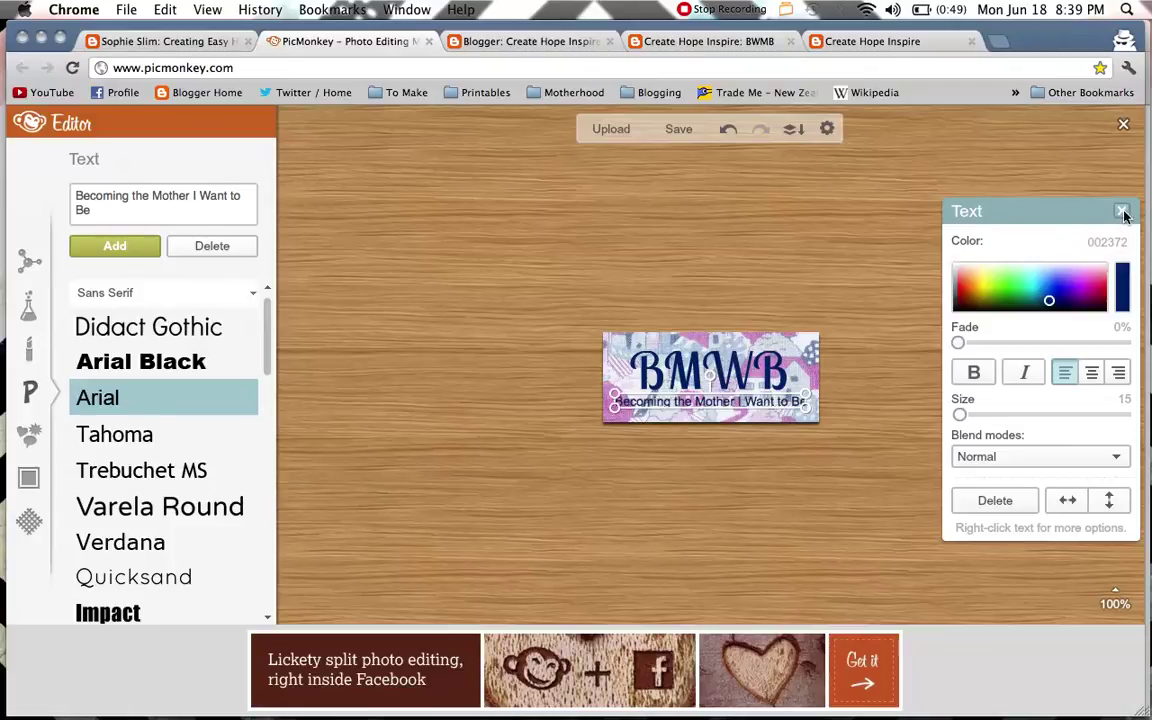
left_click(1121, 211)
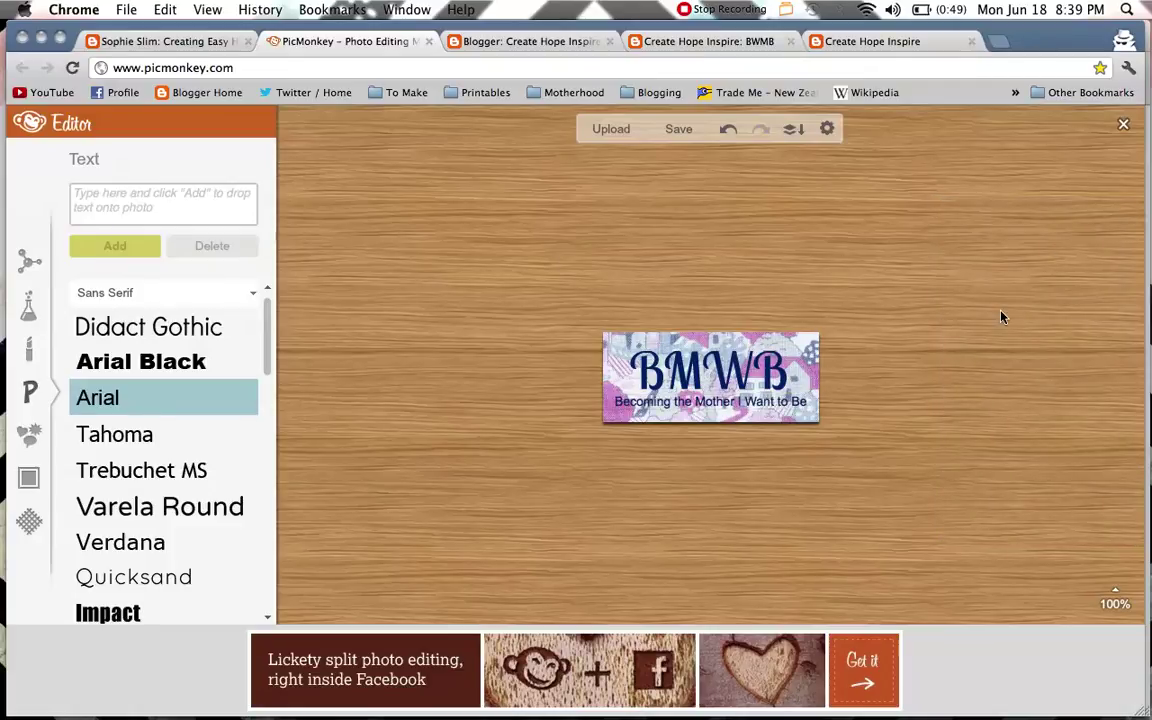
Rename the image to BMWBbutton1 and save it as a JPG to the Desktop
left_click(670, 127)
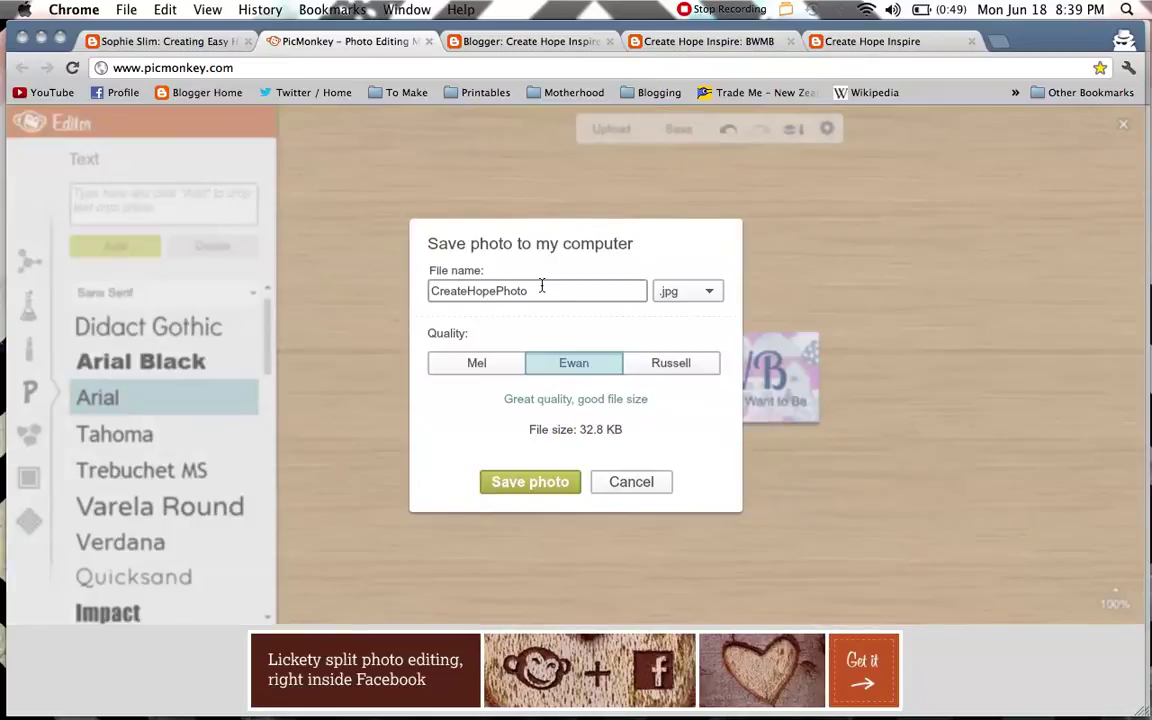
left_click_drag(541, 289, 406, 291)
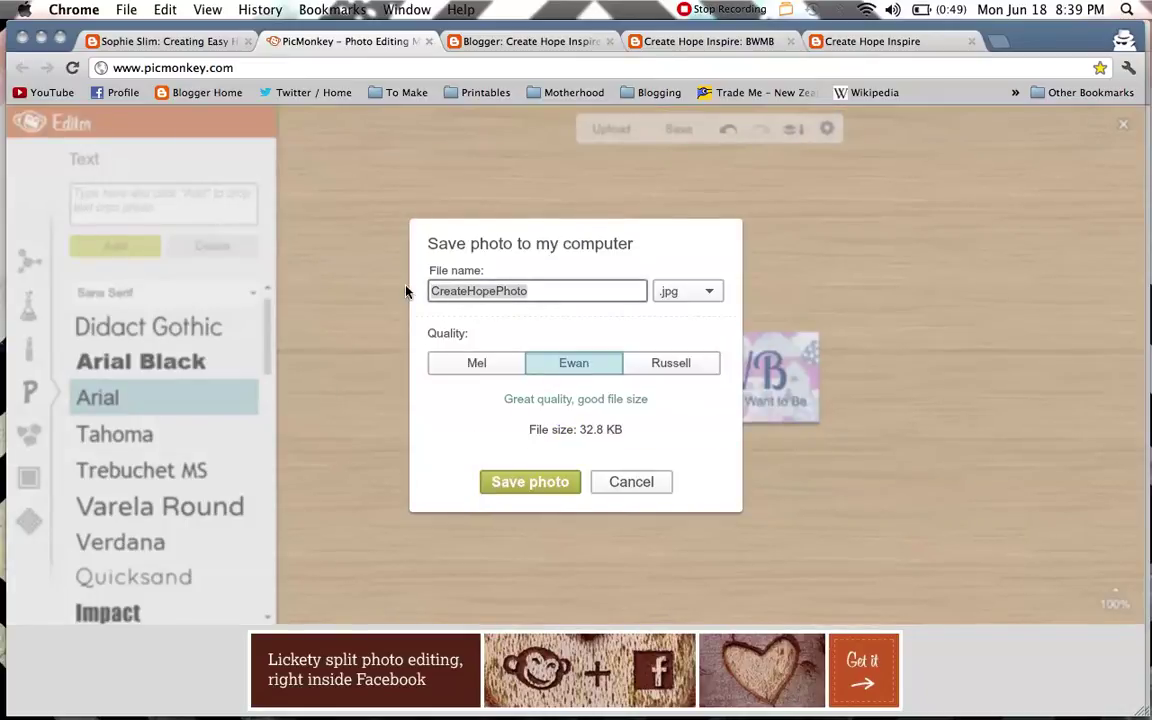
type("BMWB")
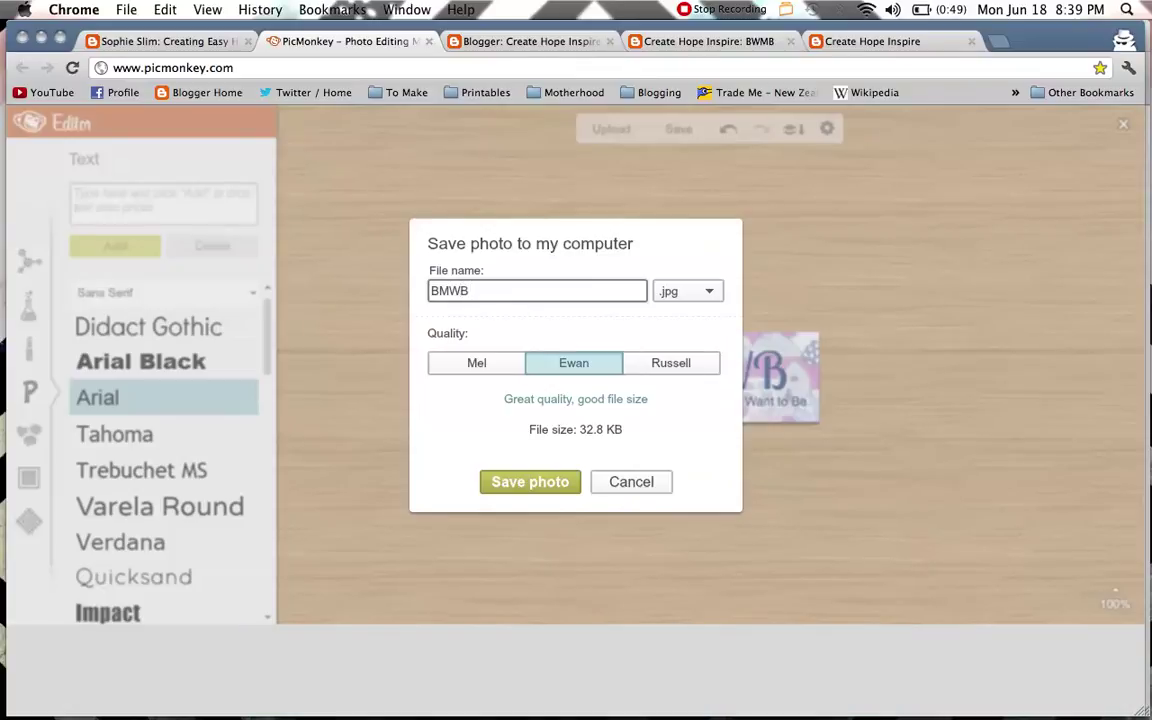
type("button1")
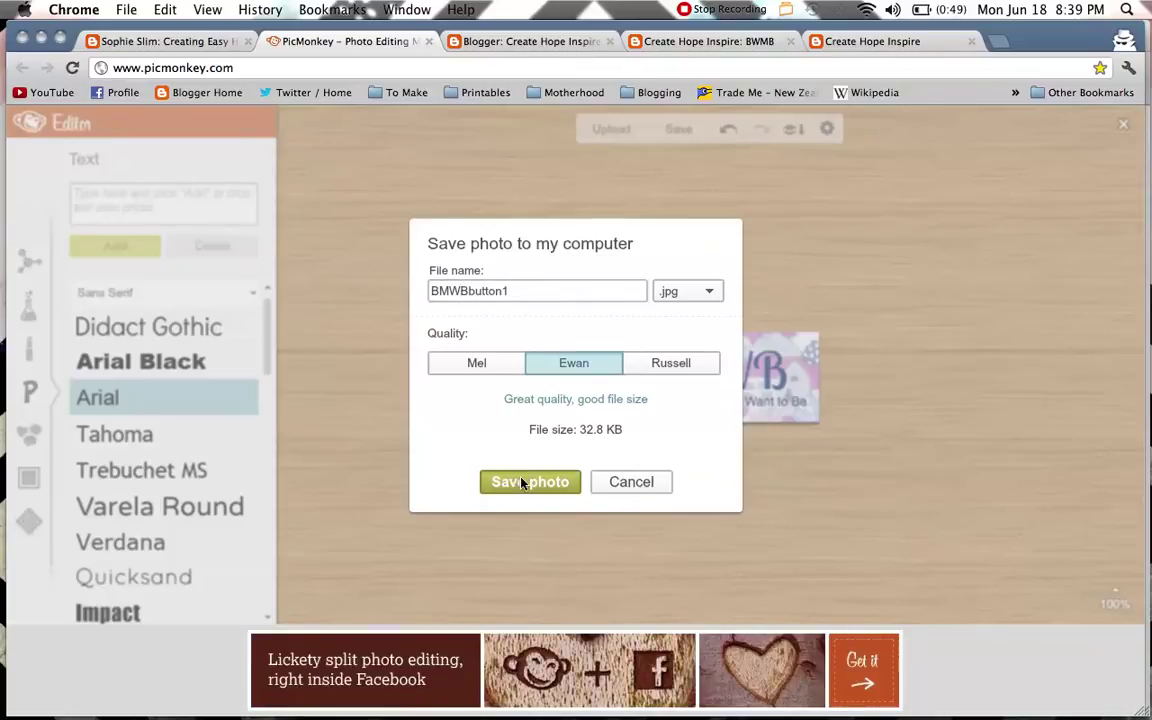
left_click(521, 483)
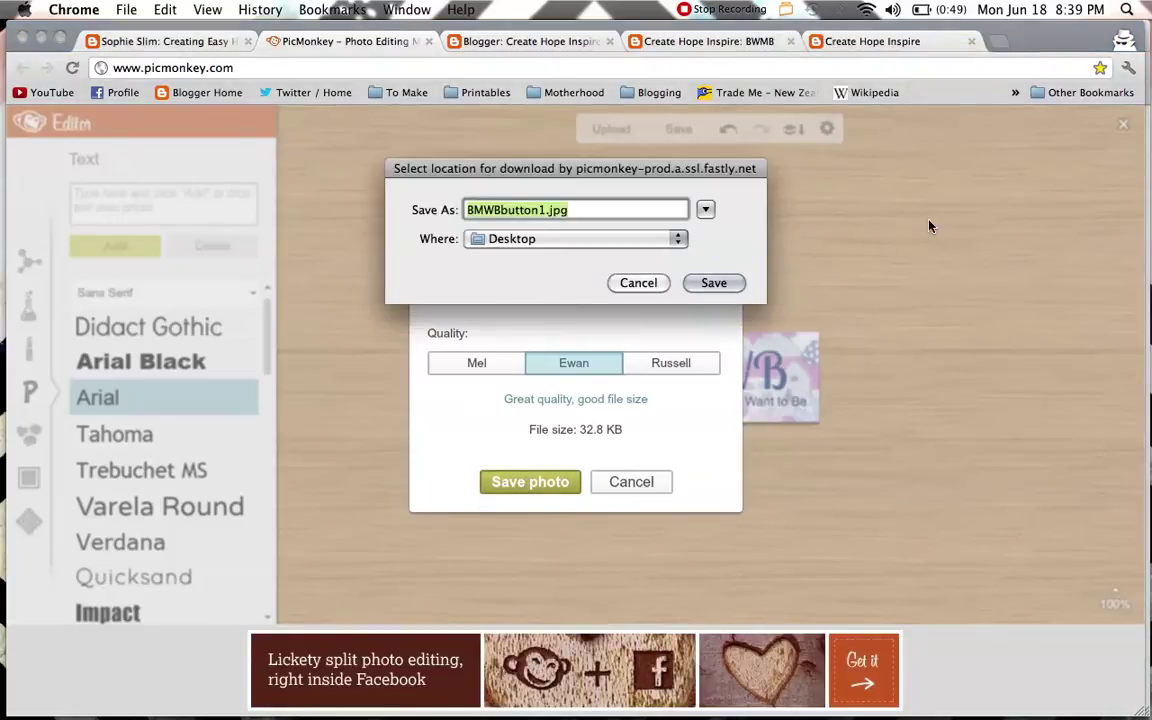
left_click(729, 283)
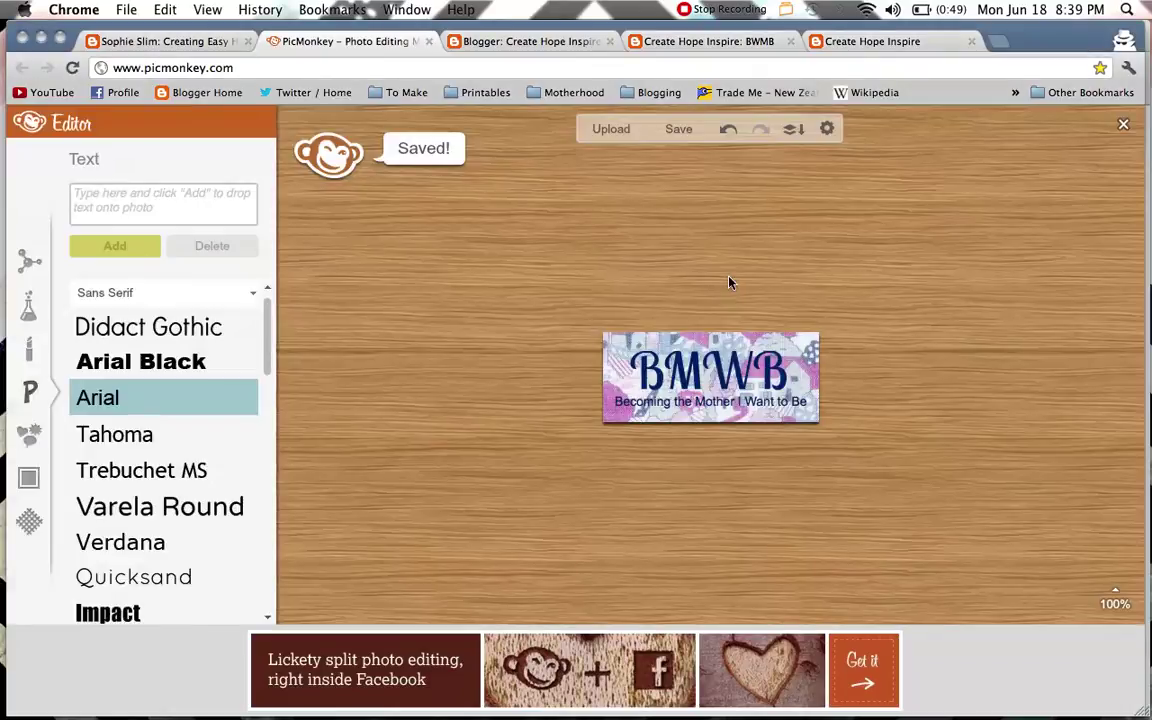
On the Blogger Layout page, add a new gadget and pick Picture from the gadget list
left_click(483, 44)
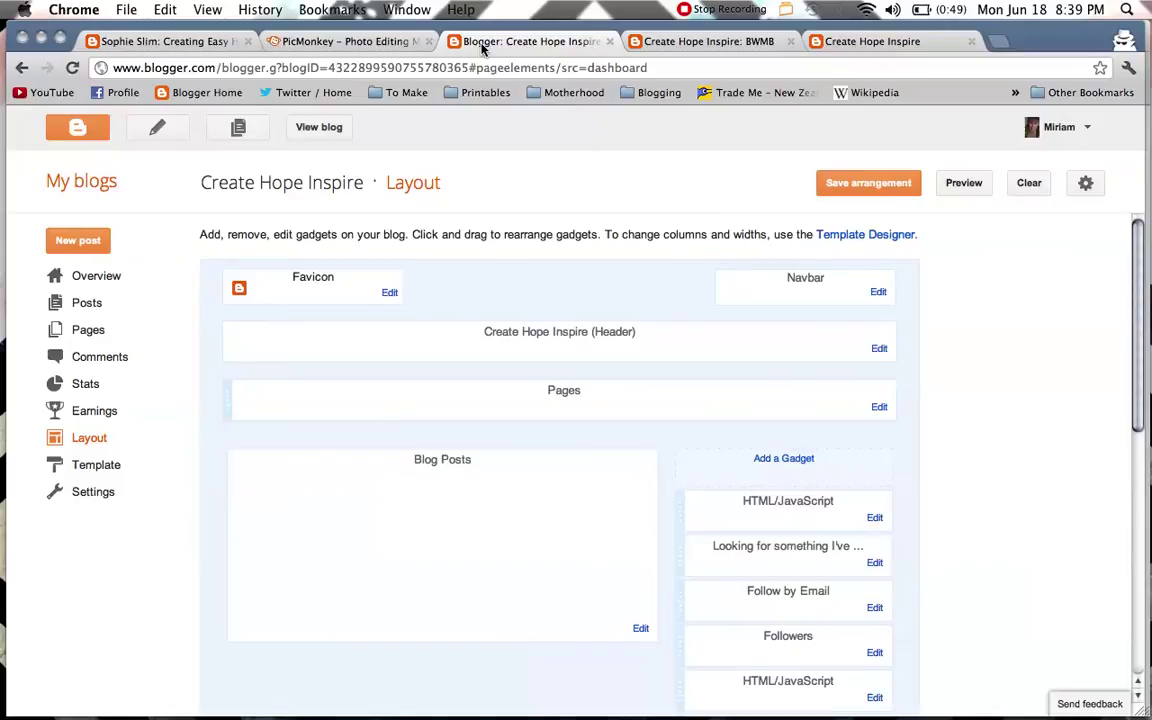
left_click(776, 460)
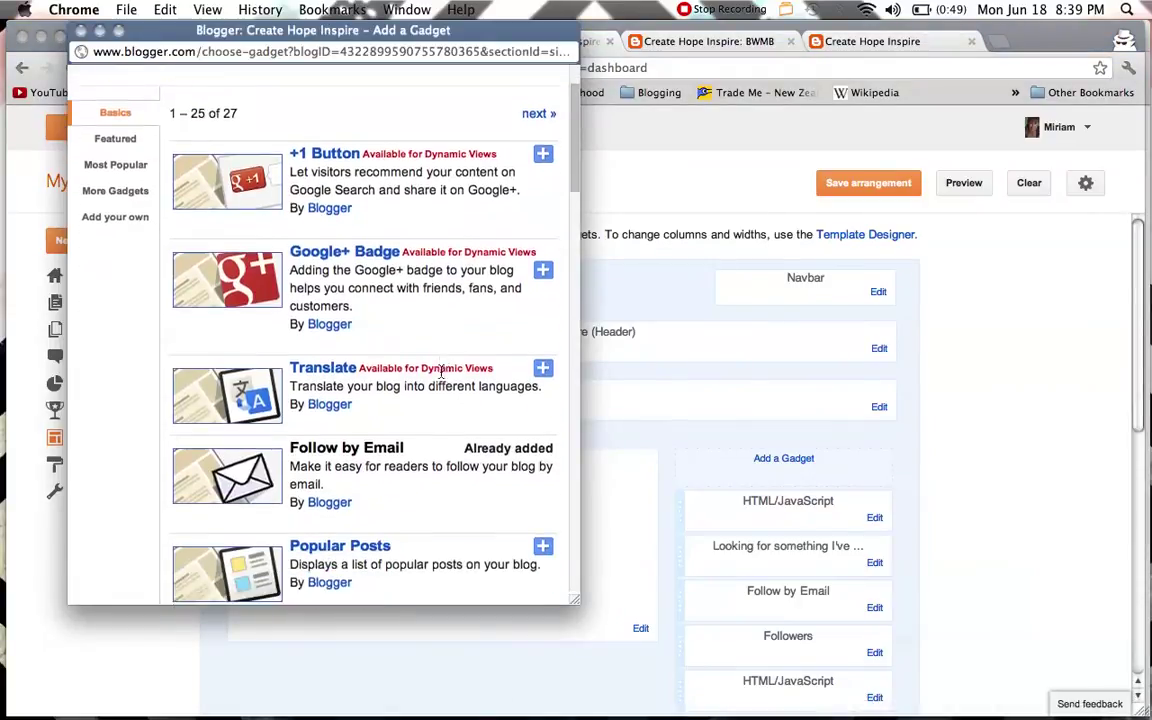
scroll(441, 372, "down", 10)
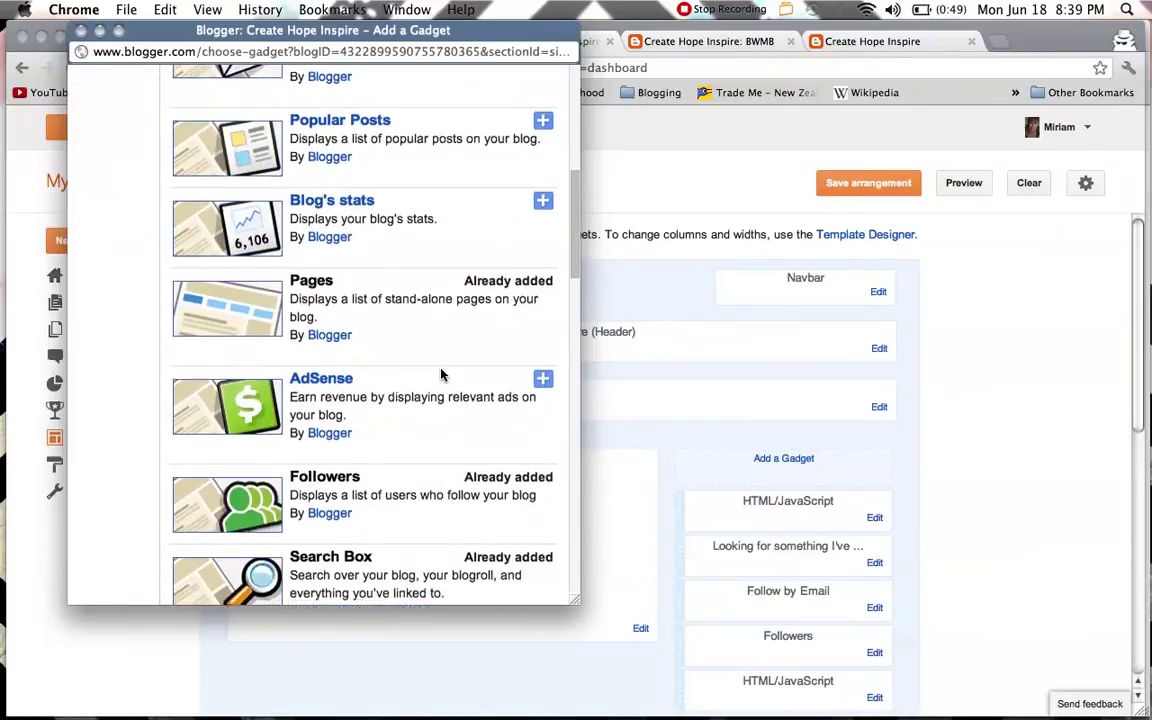
scroll(441, 372, "down", 8)
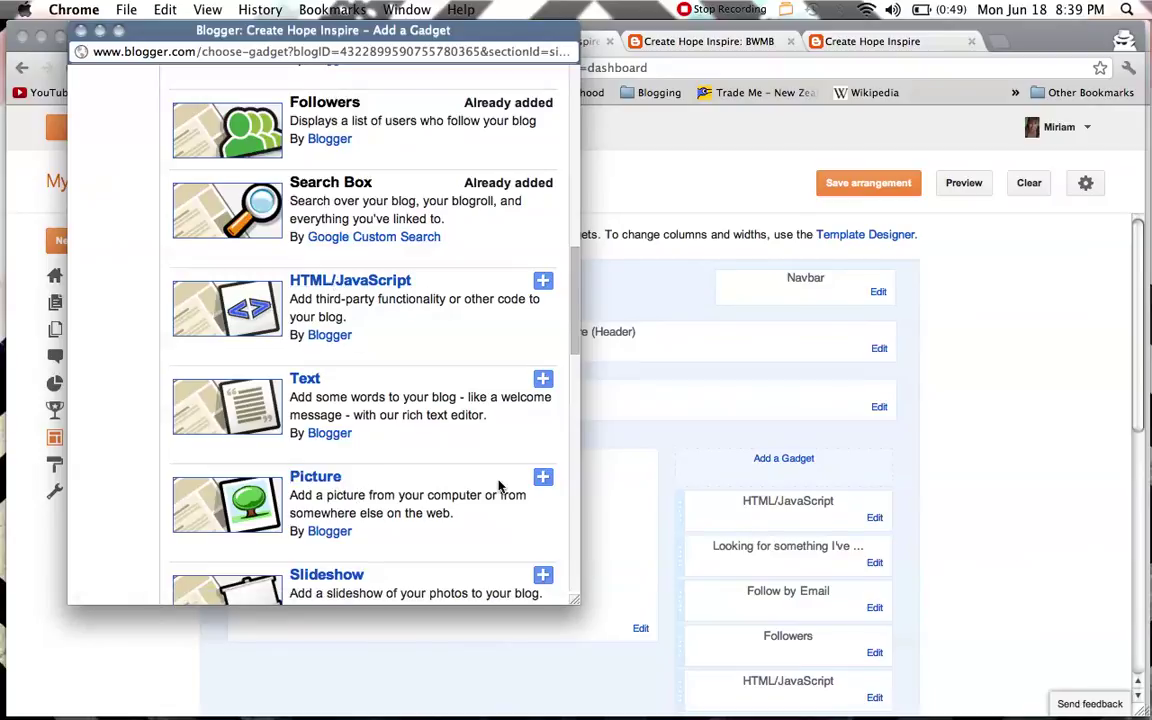
left_click(541, 480)
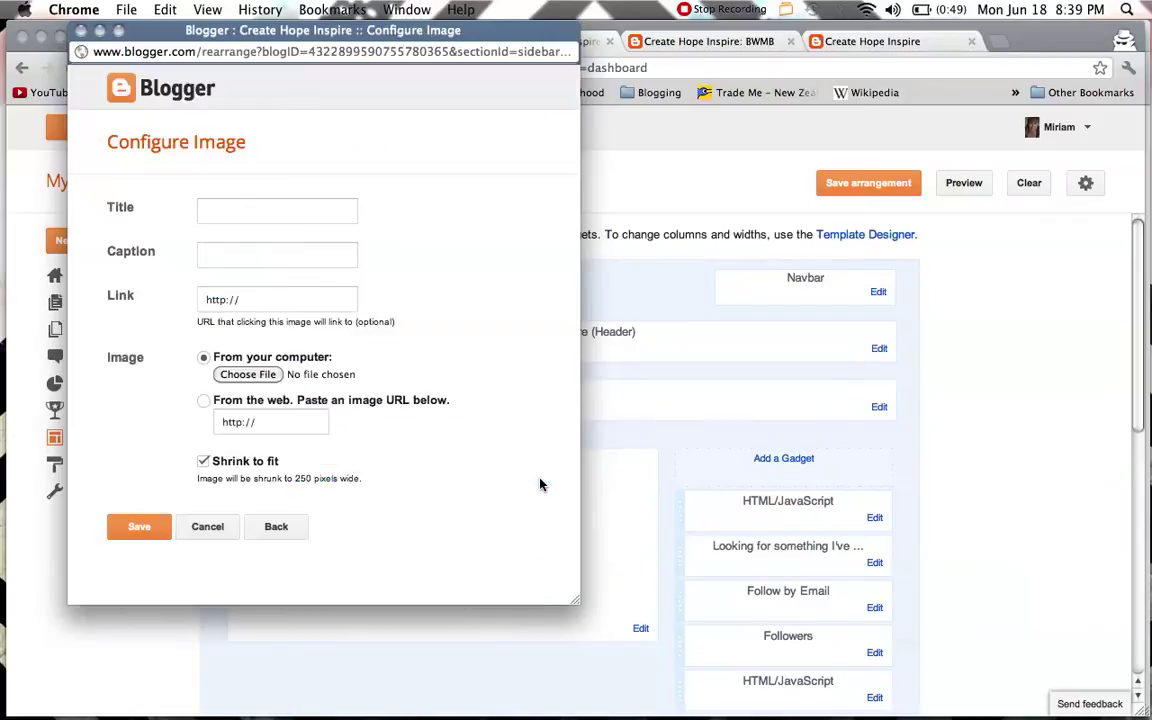
Turn off Shrink to fit, upload BMWBbutton1.jpg from the Desktop, then show the BWMB label page tab
left_click(203, 462)
left_click(232, 374)
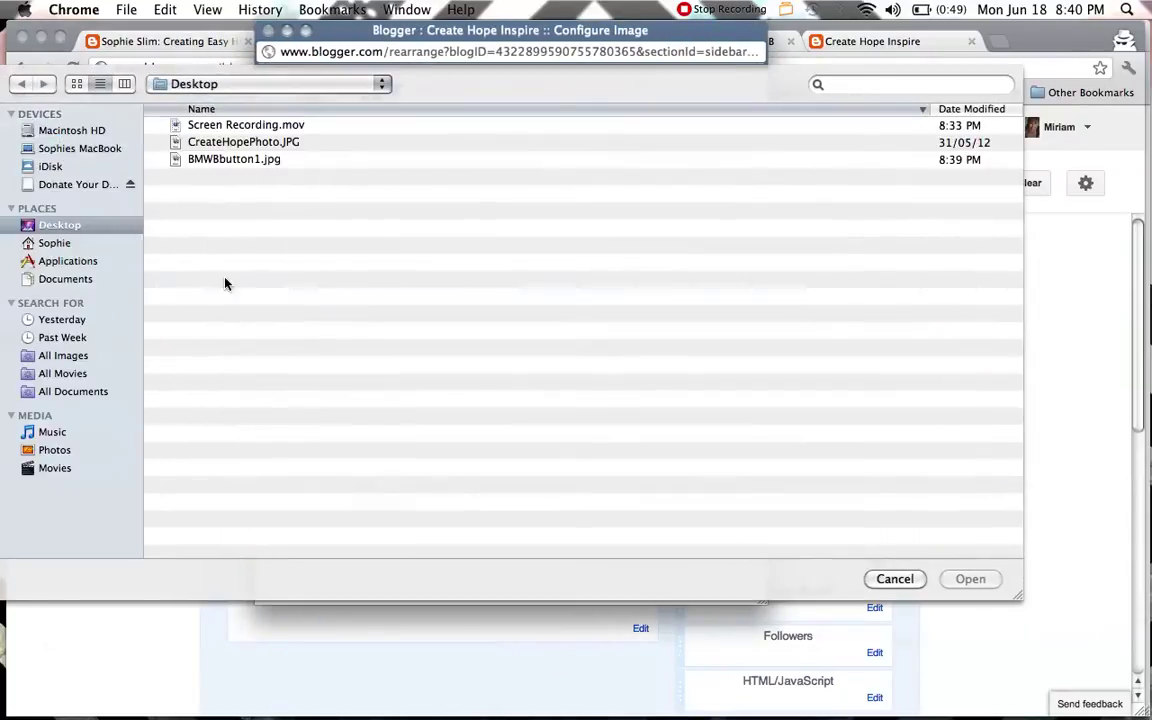
left_click(221, 162)
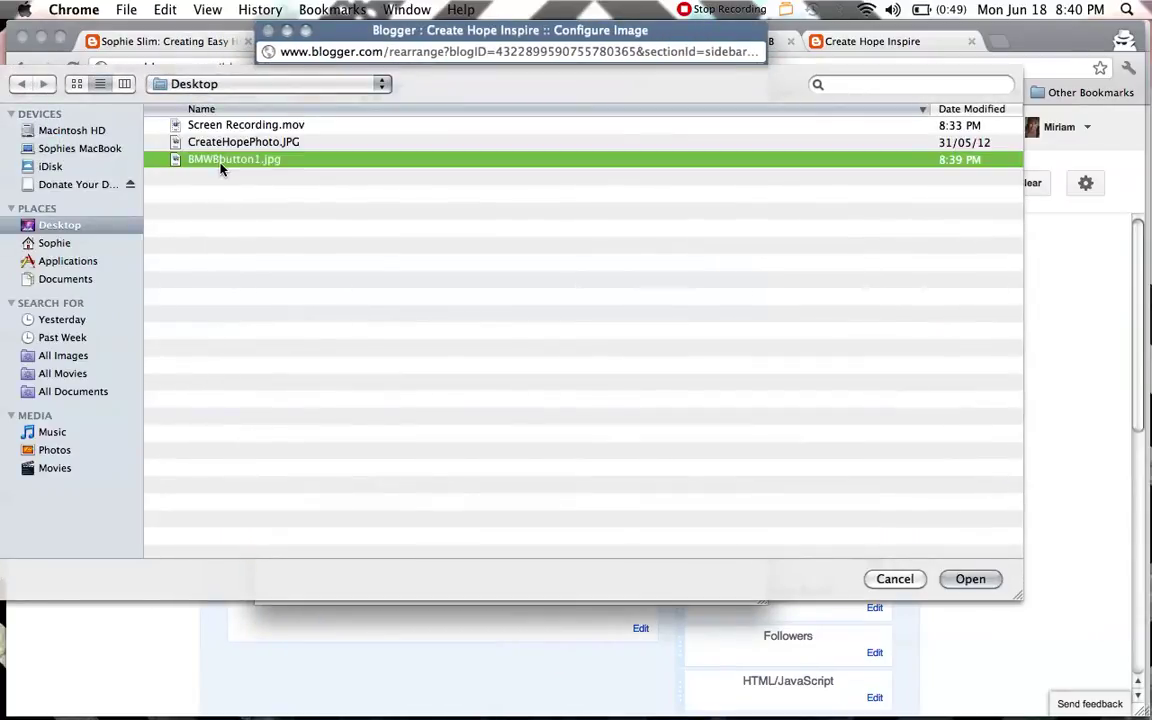
double_click(221, 162)
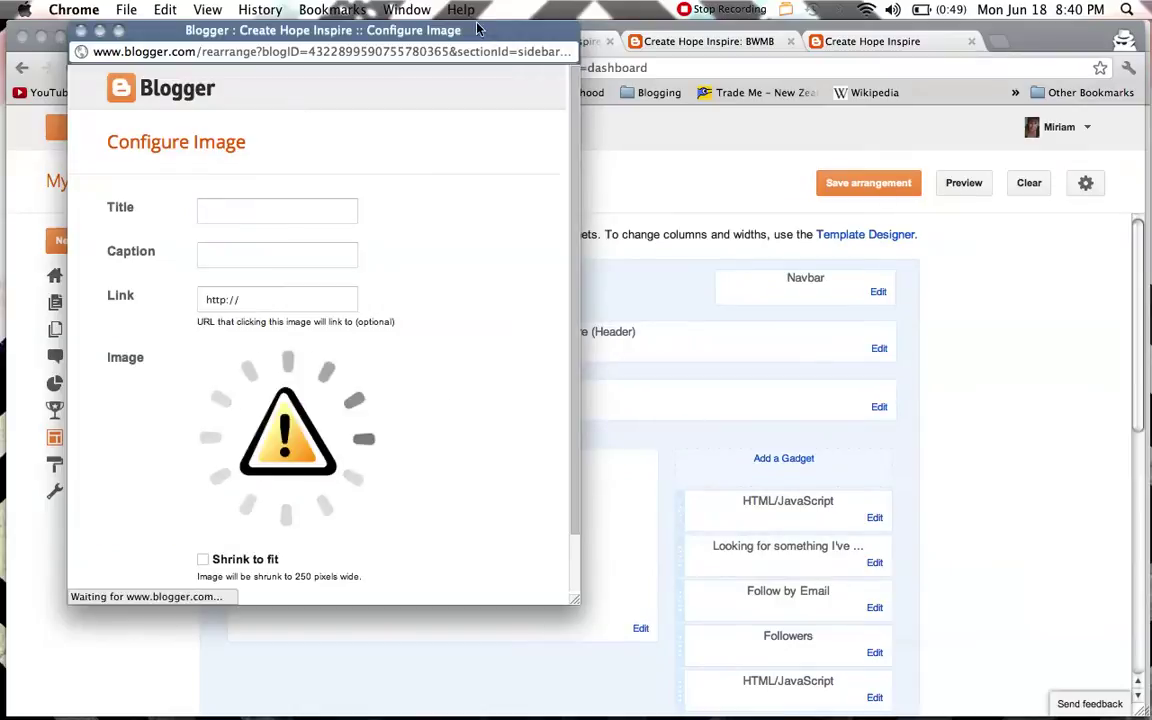
left_click(647, 40)
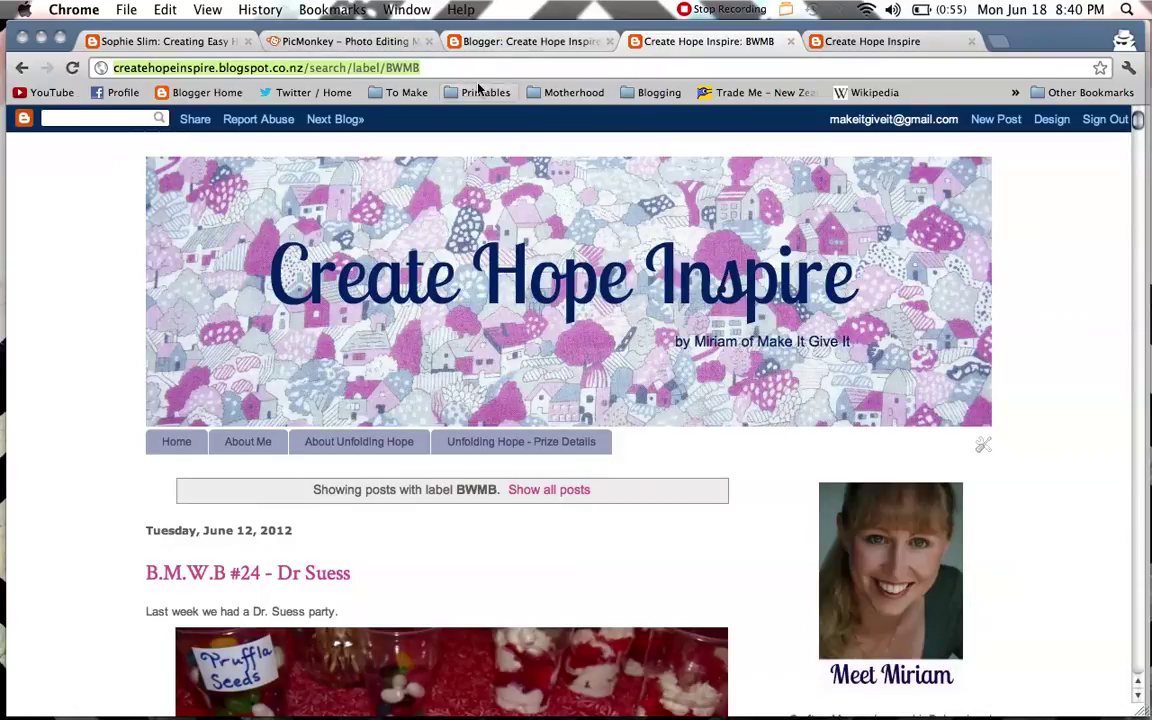
Paste the BWMB label page URL into the Picture gadget's Link field and save the gadget
key("F9")
left_click(187, 160)
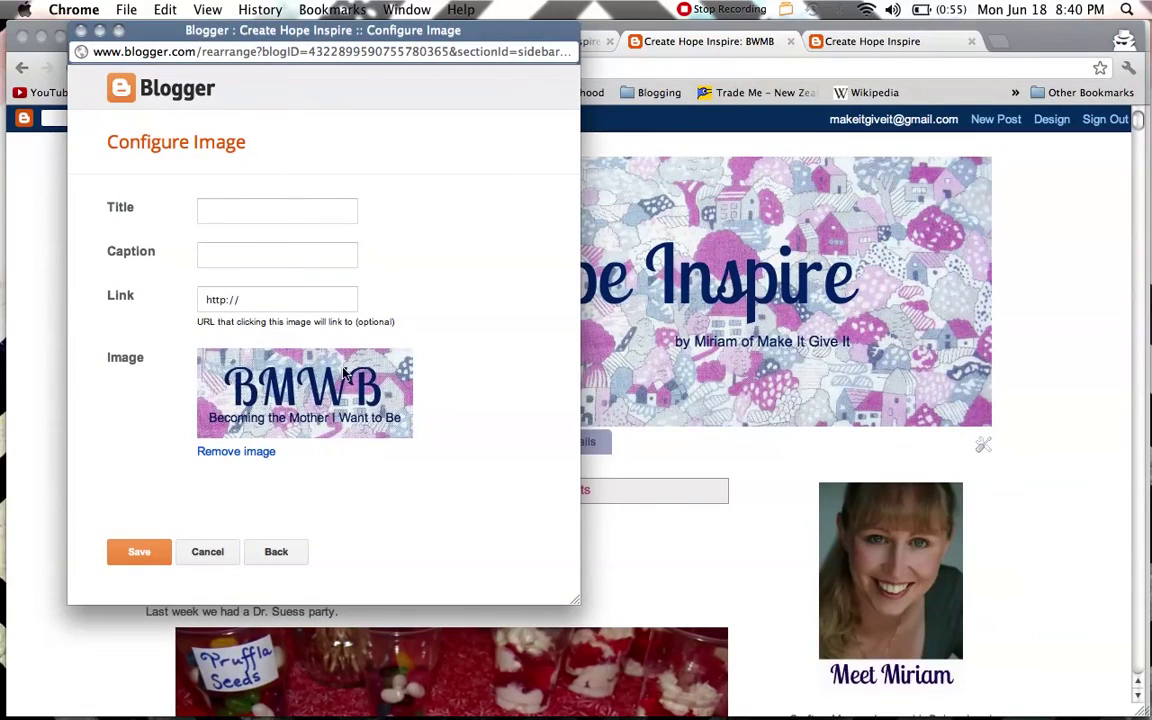
left_click_drag(296, 298, 168, 293)
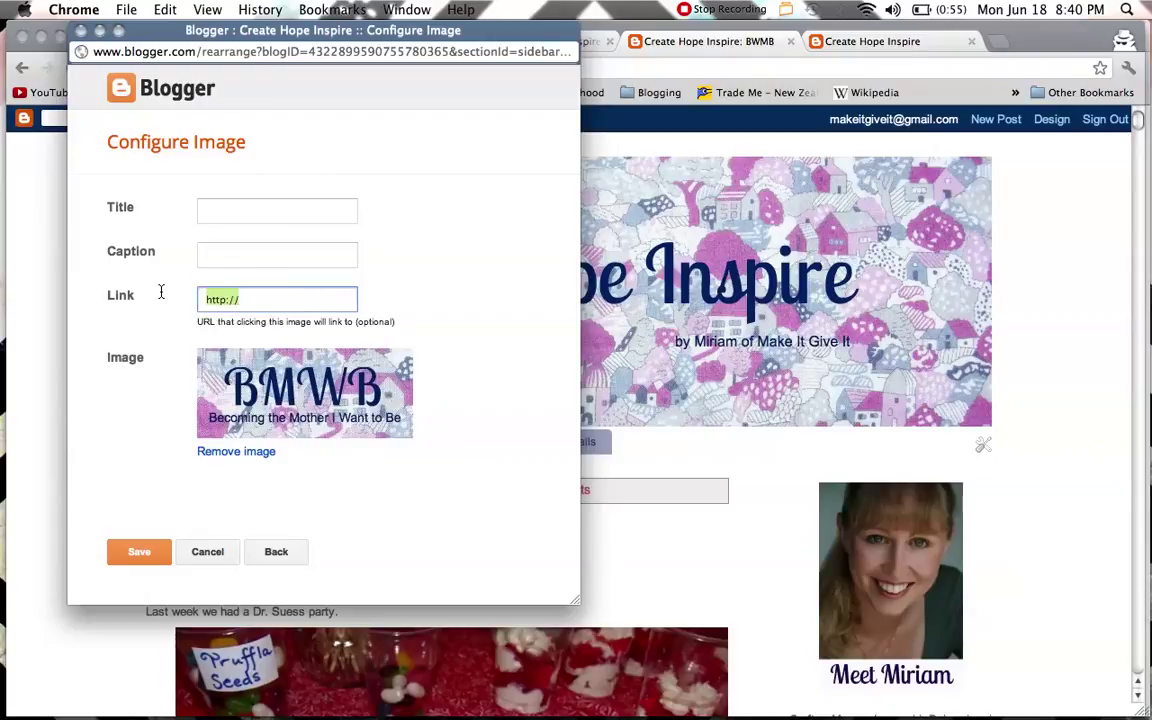
key("super+v")
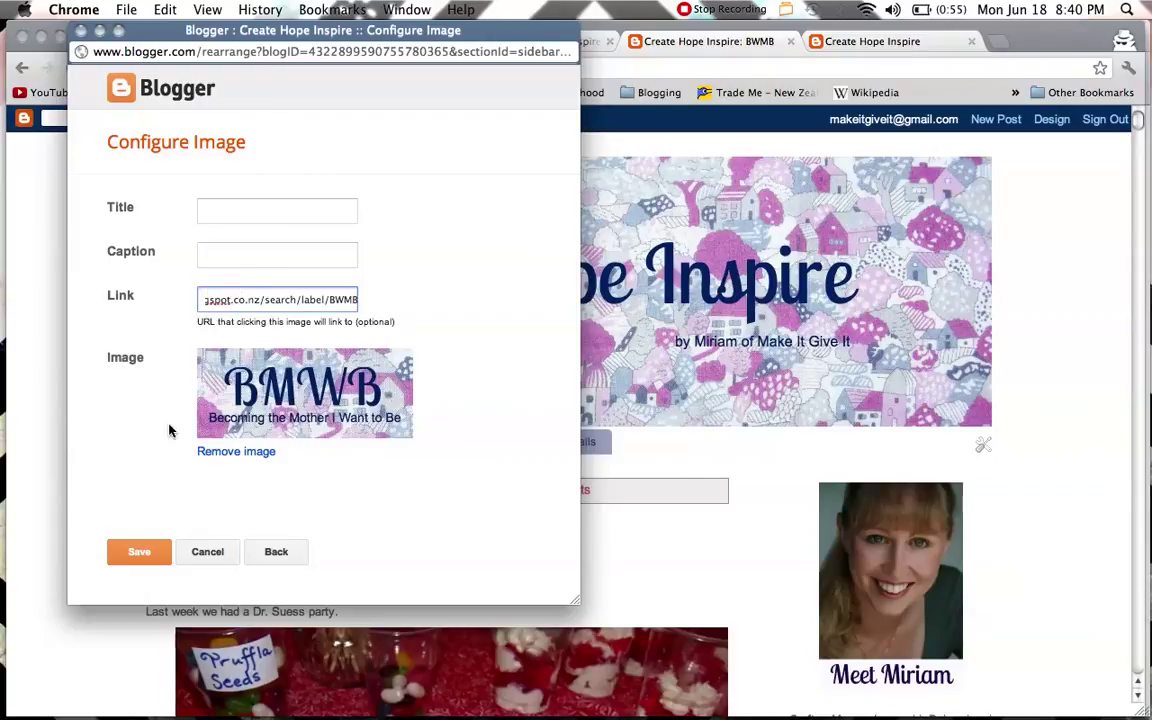
left_click(139, 555)
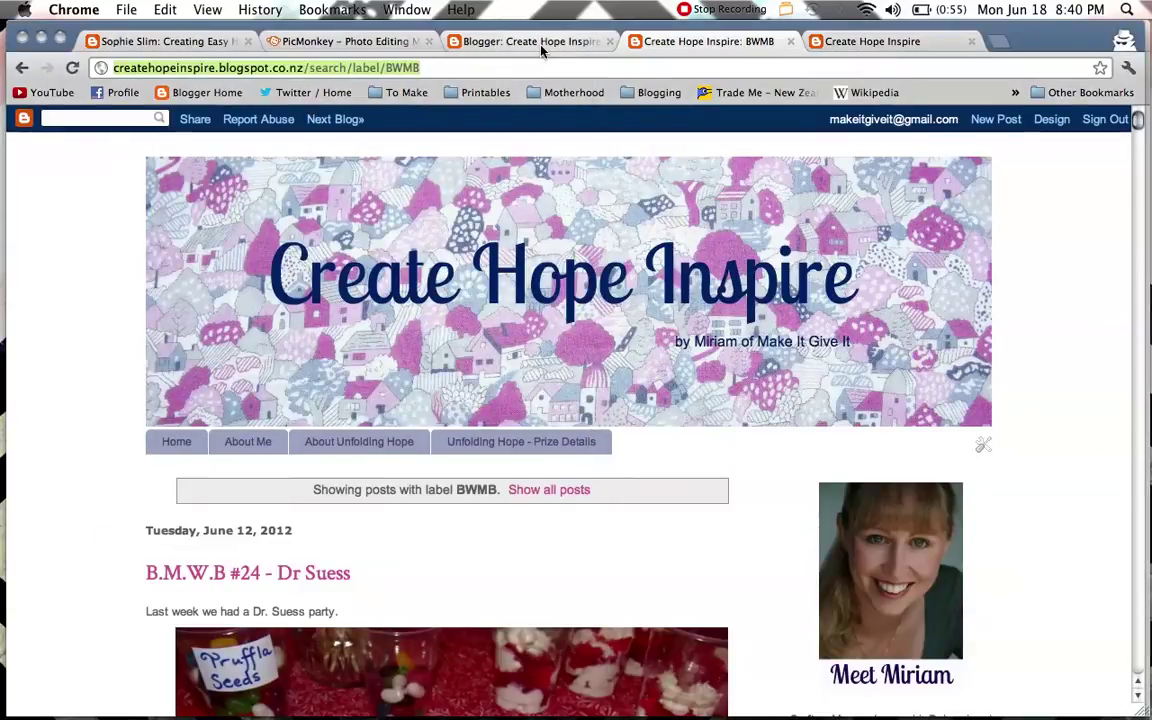
Keep the Picture gadget at the top of the sidebar on the Layout page and save the arrangement, retrying after an error
left_click(486, 40)
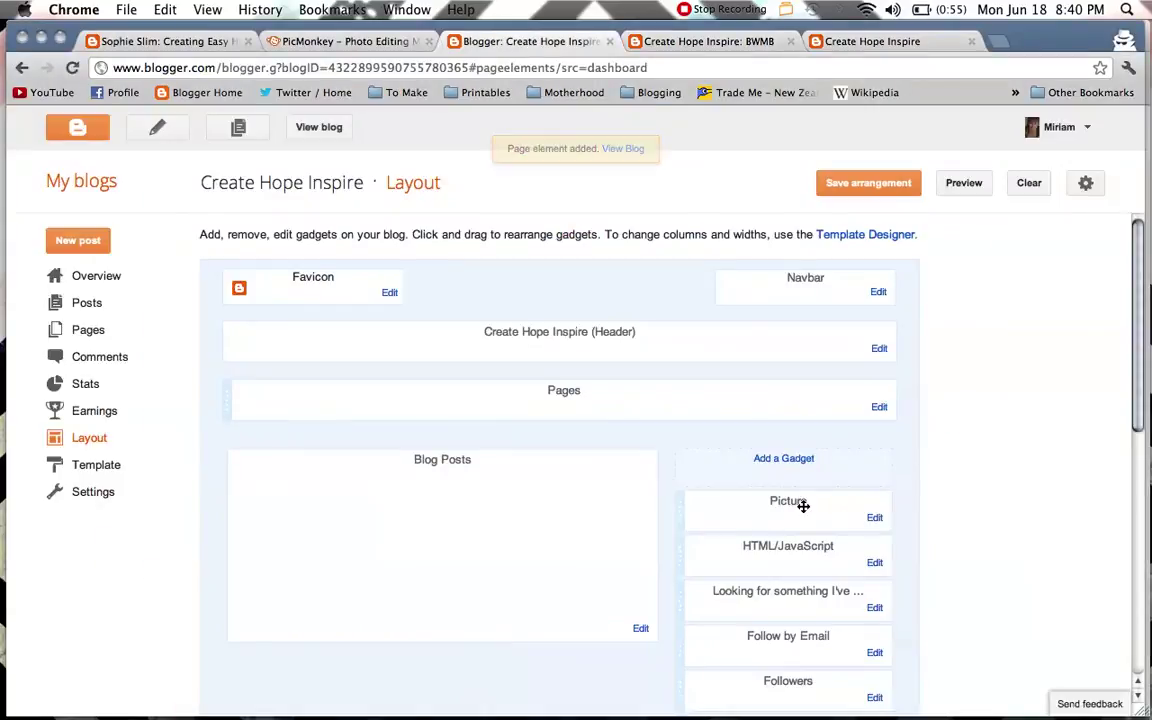
mouse_move(767, 502)
left_mouse_down()
mouse_move(761, 465)
mouse_move(760, 498)
left_mouse_up()
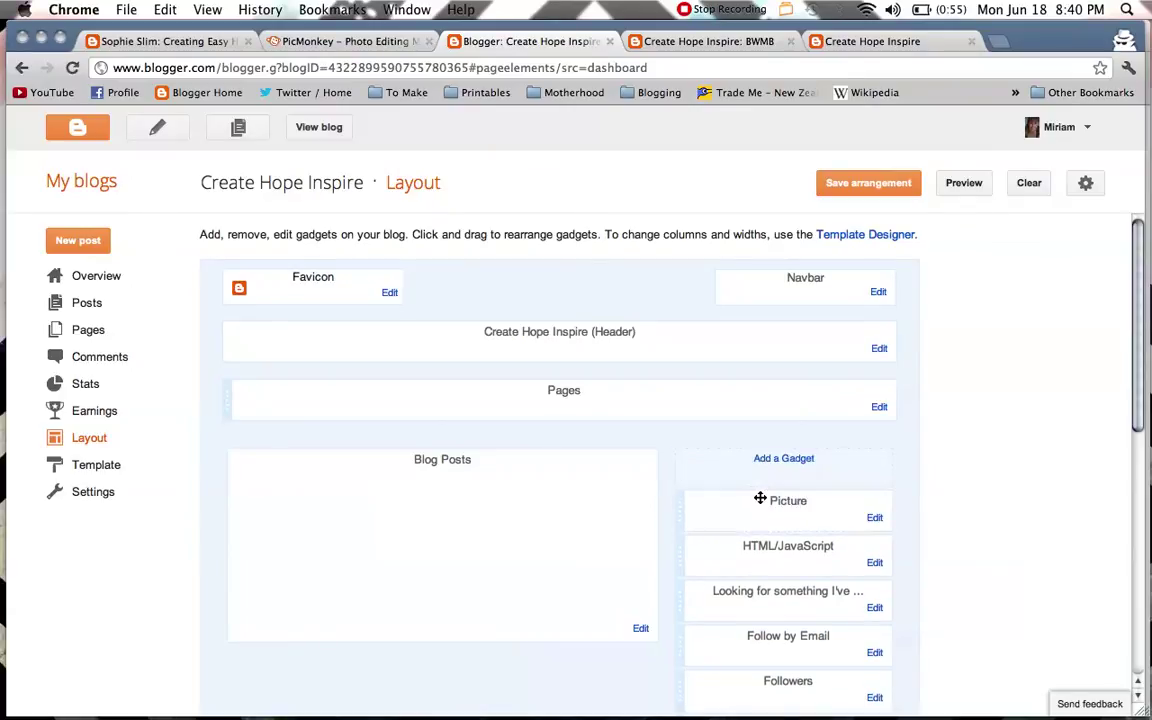
mouse_move(760, 498)
left_mouse_down()
mouse_move(753, 548)
mouse_move(749, 500)
left_mouse_up()
left_click(849, 182)
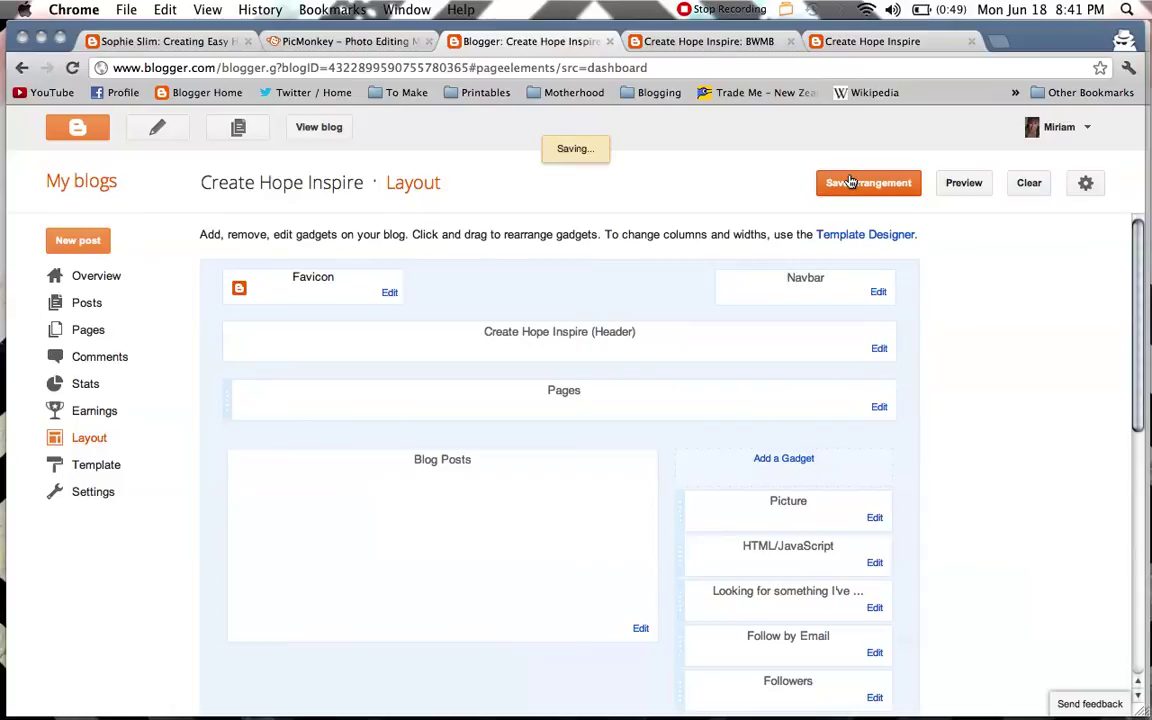
left_click(849, 183)
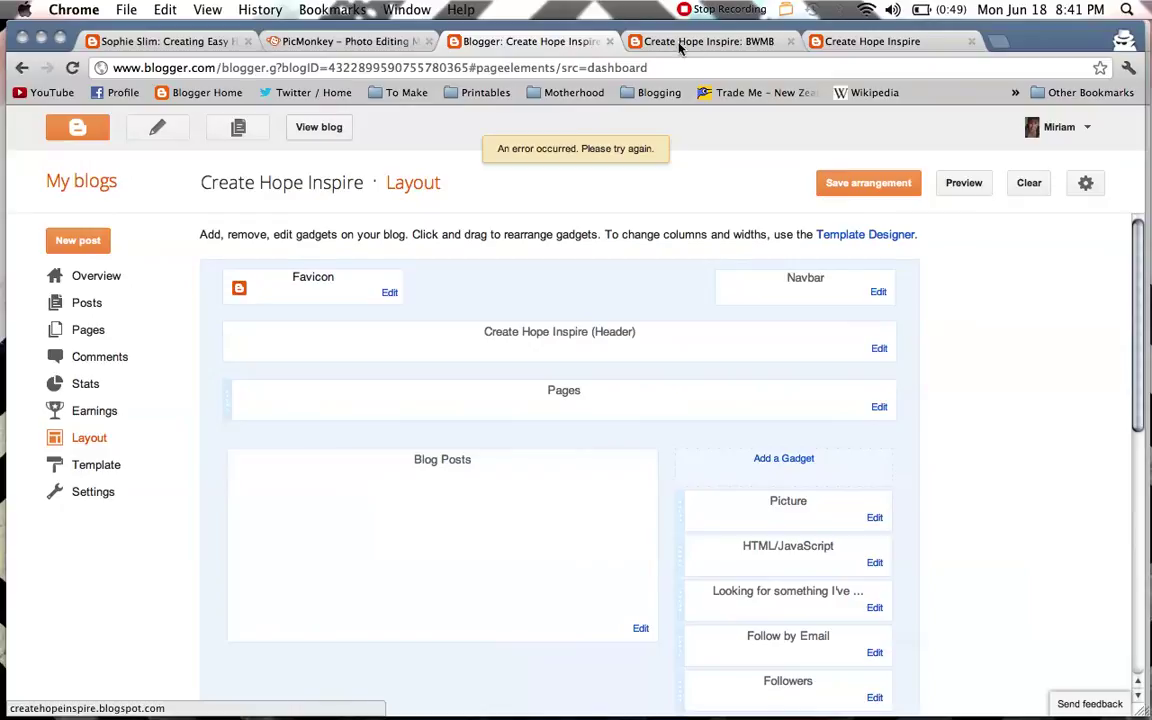
Scroll the live Create Hope Inspire homepage to confirm the BMWB button sits above the Family and Wardrobe buttons
left_click(868, 41)
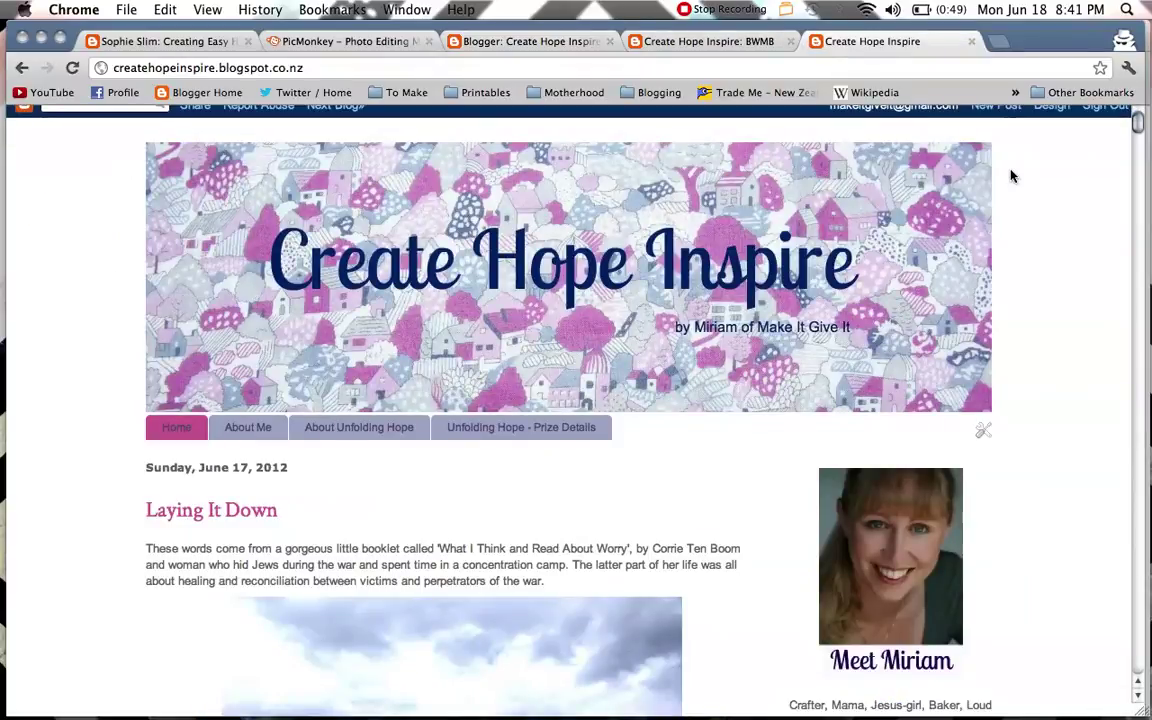
scroll(1010, 176, "down", 5)
scroll(1010, 176, "down", 10)
scroll(1010, 176, "down", 4)
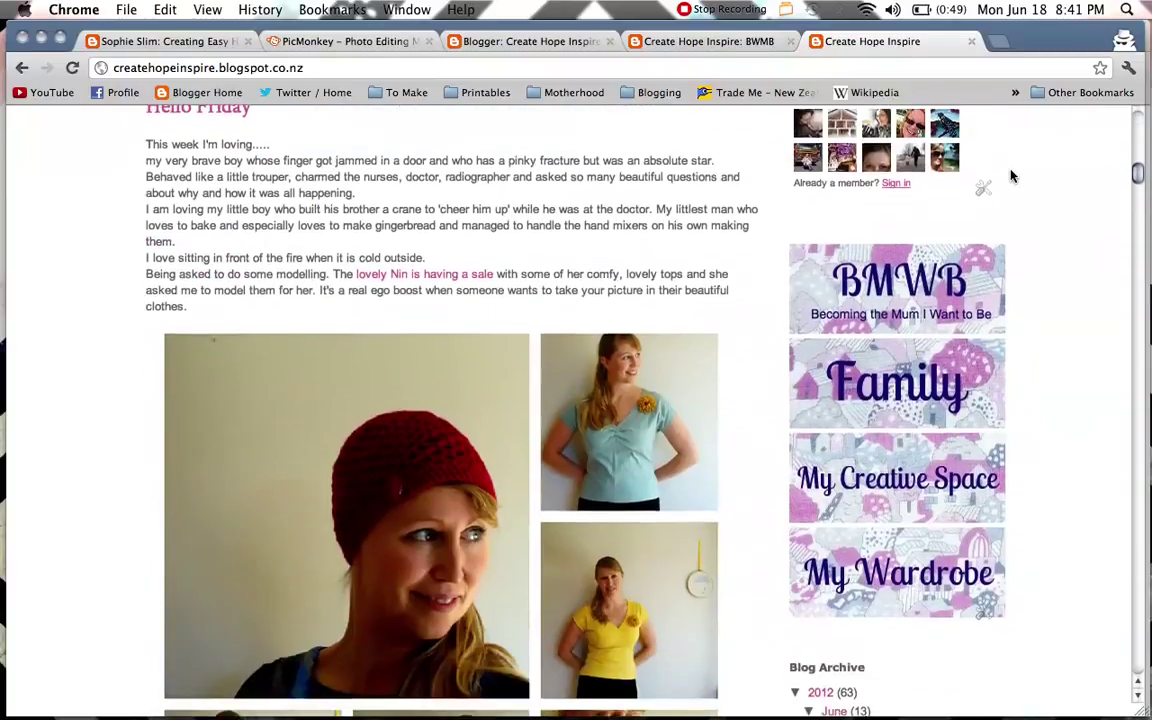